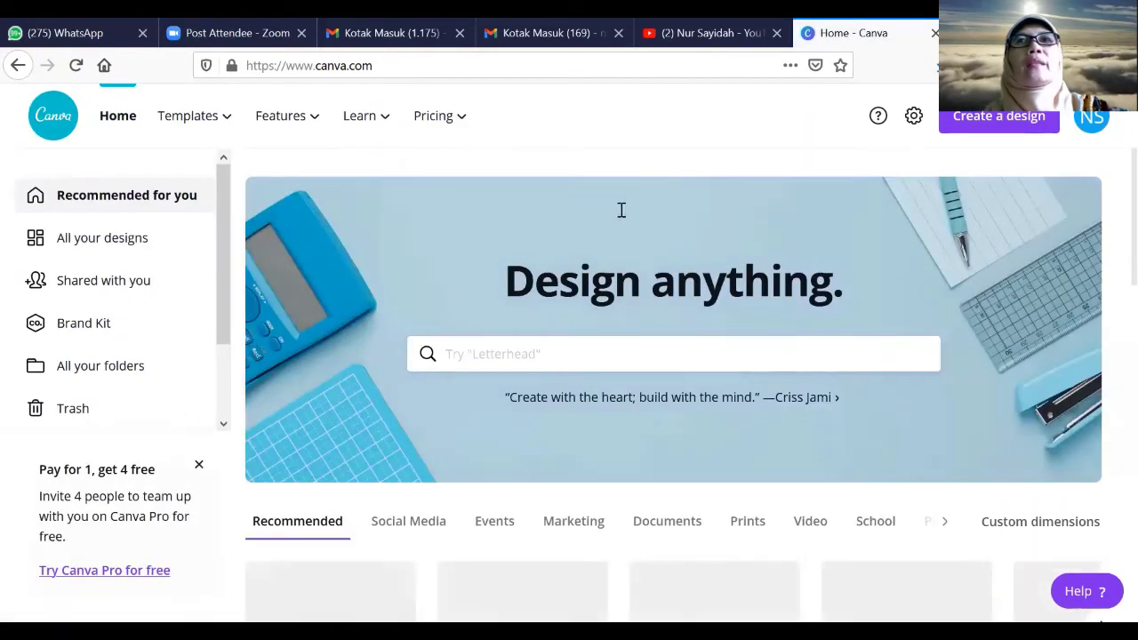
# Open the overview of all your designs.
pyautogui.click(116, 240)
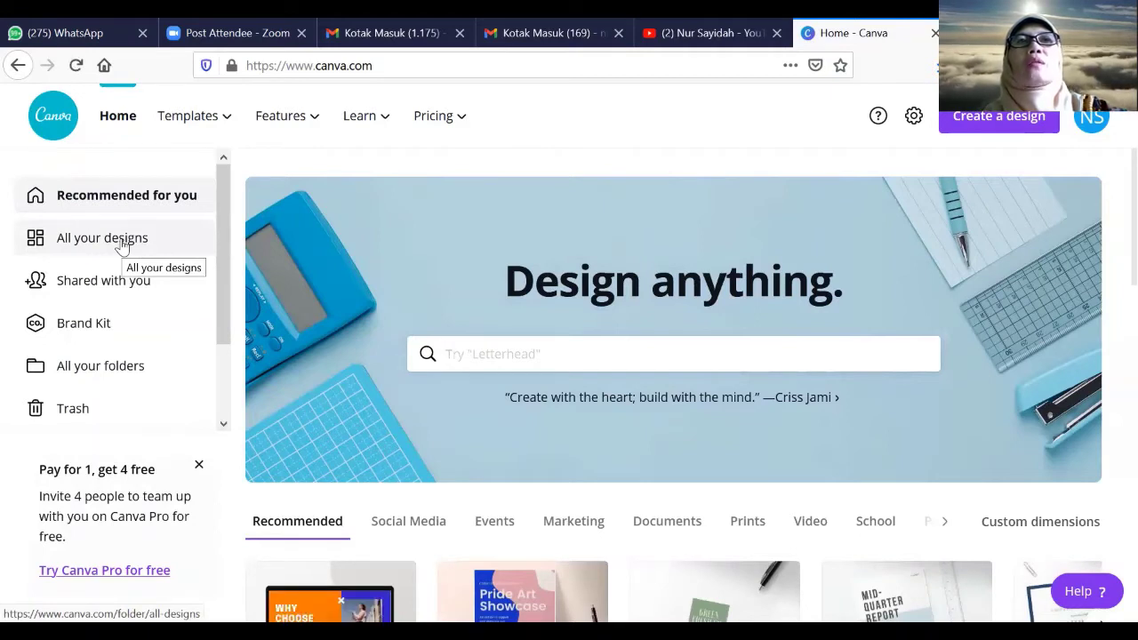
pyautogui.click(122, 244)
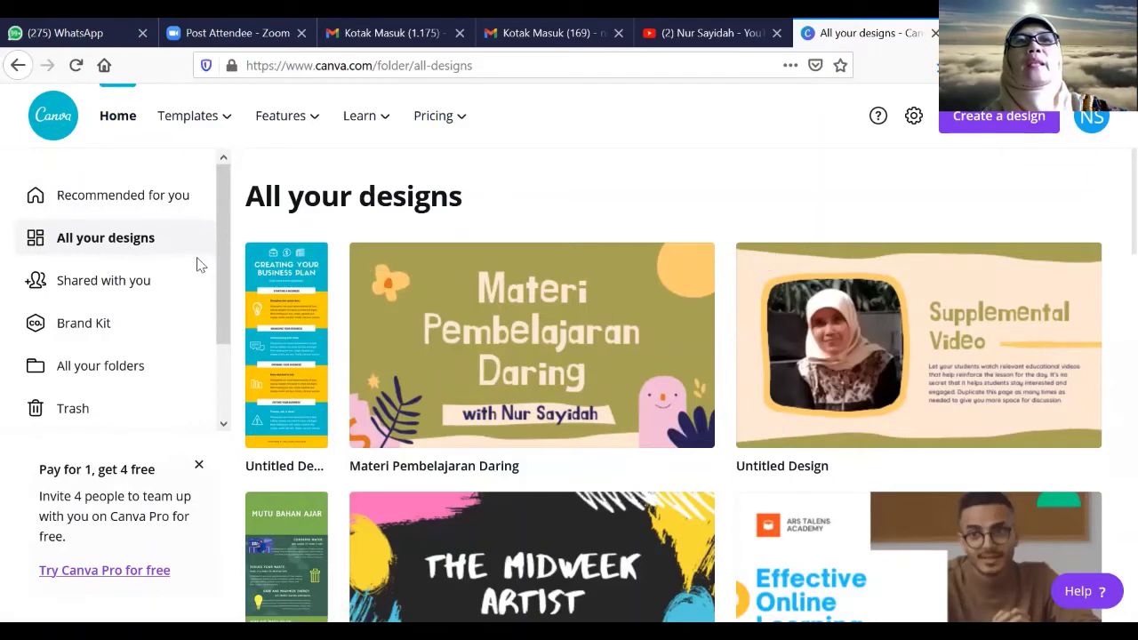
# Look through the full list of design types offered for a new design.
pyautogui.click(997, 123)
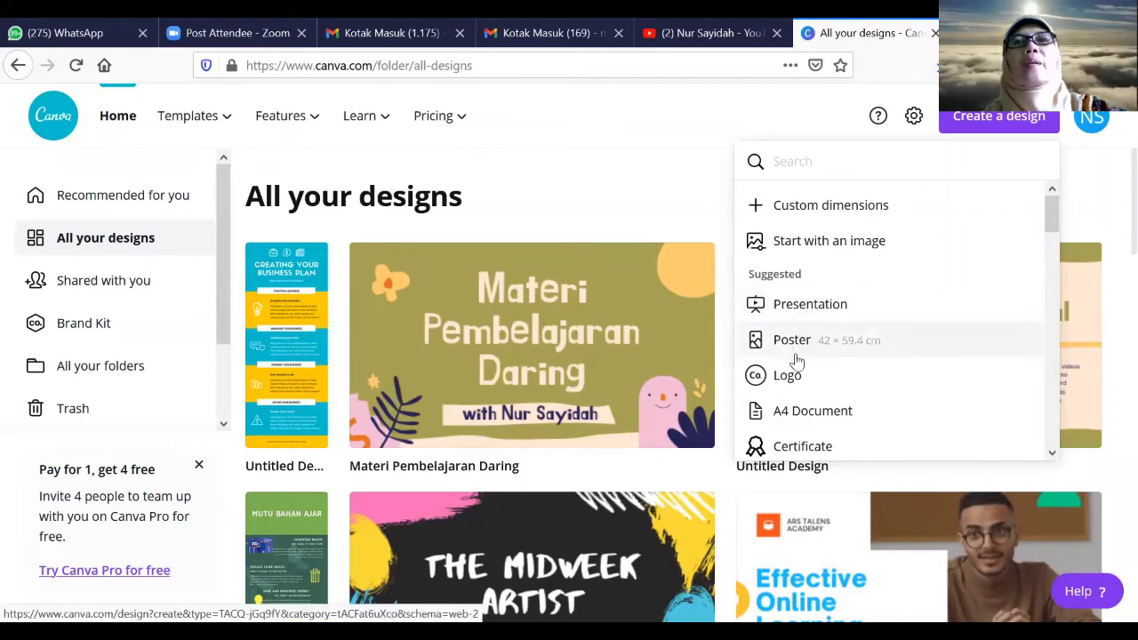
pyautogui.scroll(-2, 802, 411)
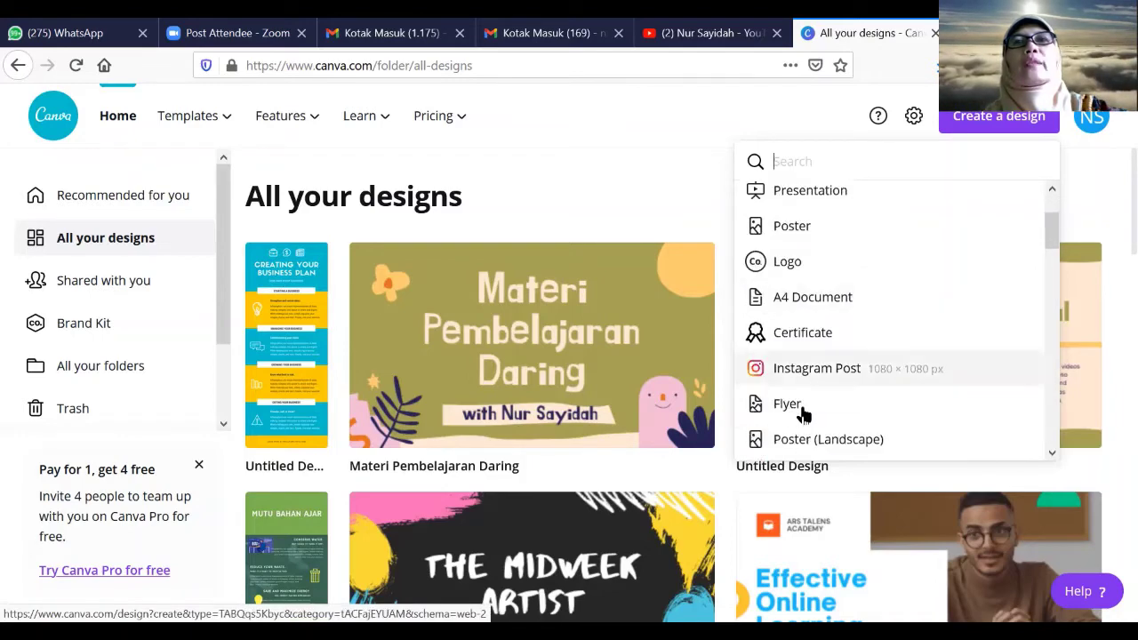
pyautogui.scroll(-1, 803, 409)
pyautogui.scroll(-1, 802, 396)
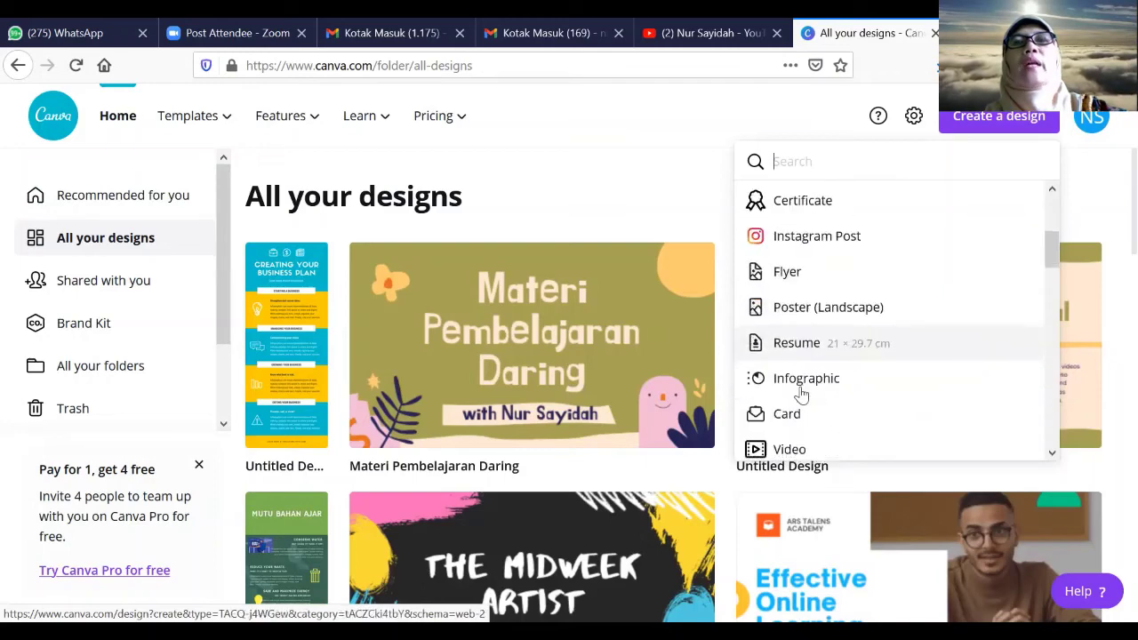
pyautogui.scroll(-3, 802, 395)
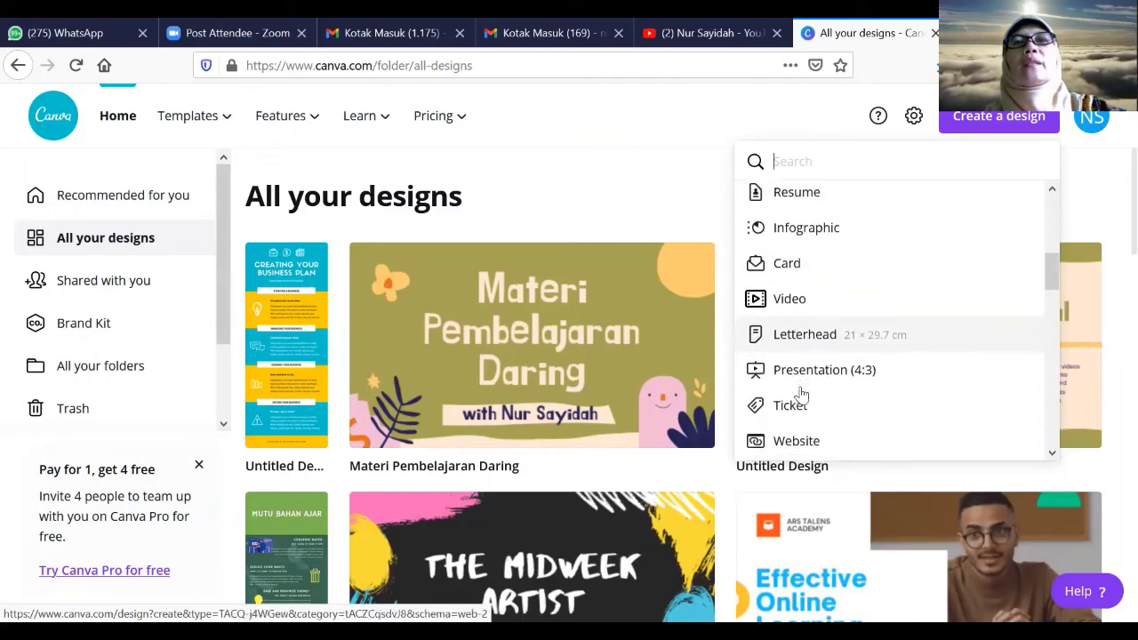
pyautogui.scroll(-4, 802, 393)
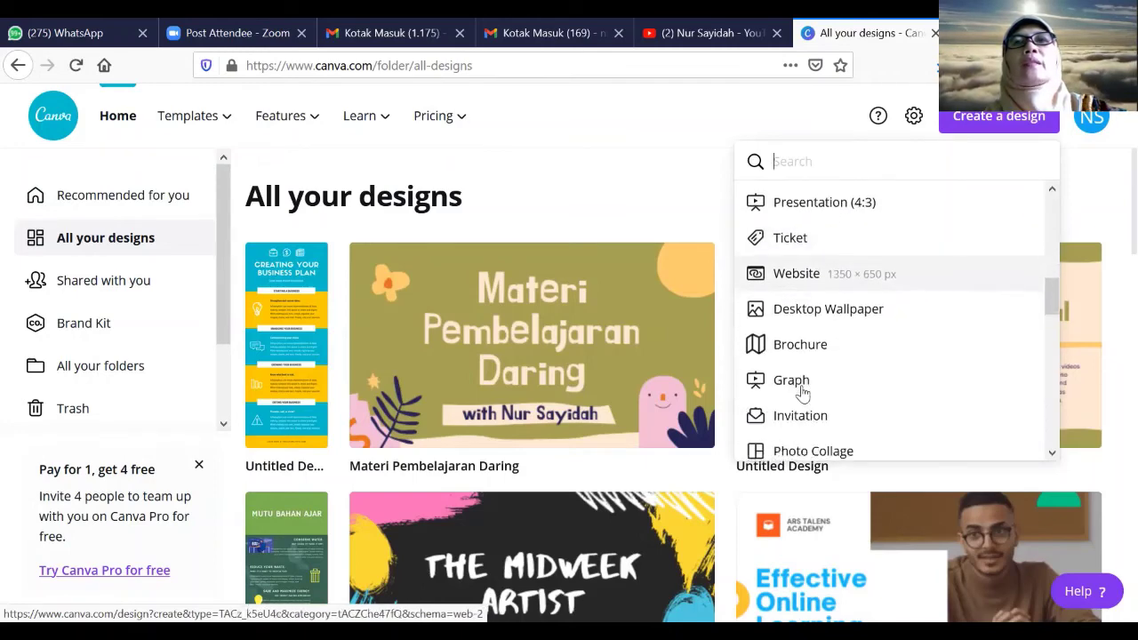
pyautogui.scroll(-4, 797, 376)
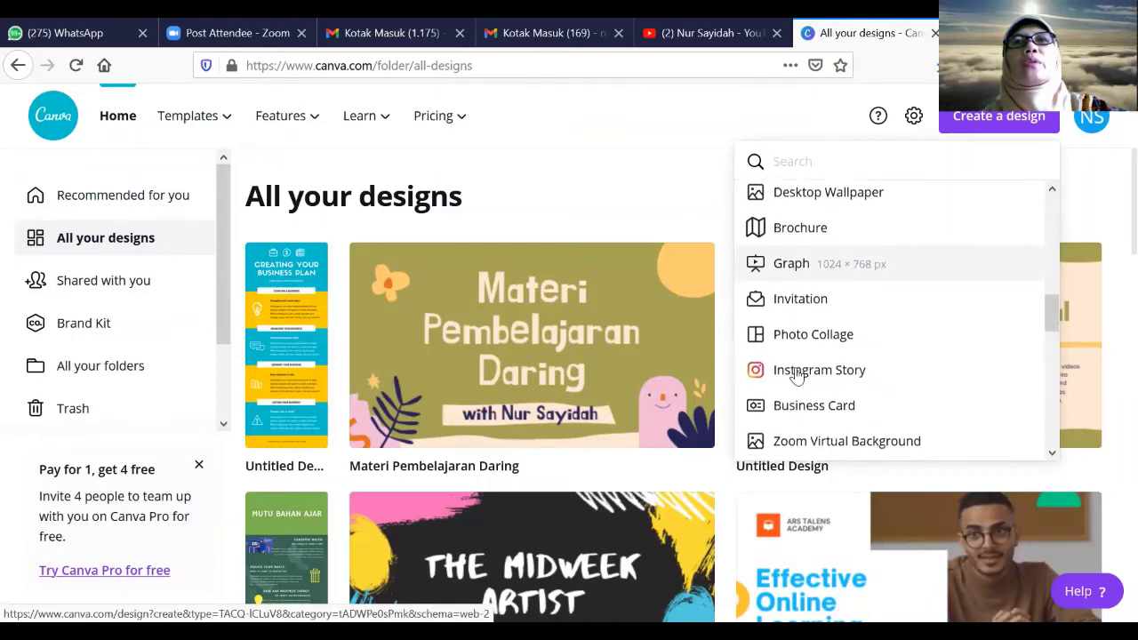
pyautogui.scroll(-5, 797, 375)
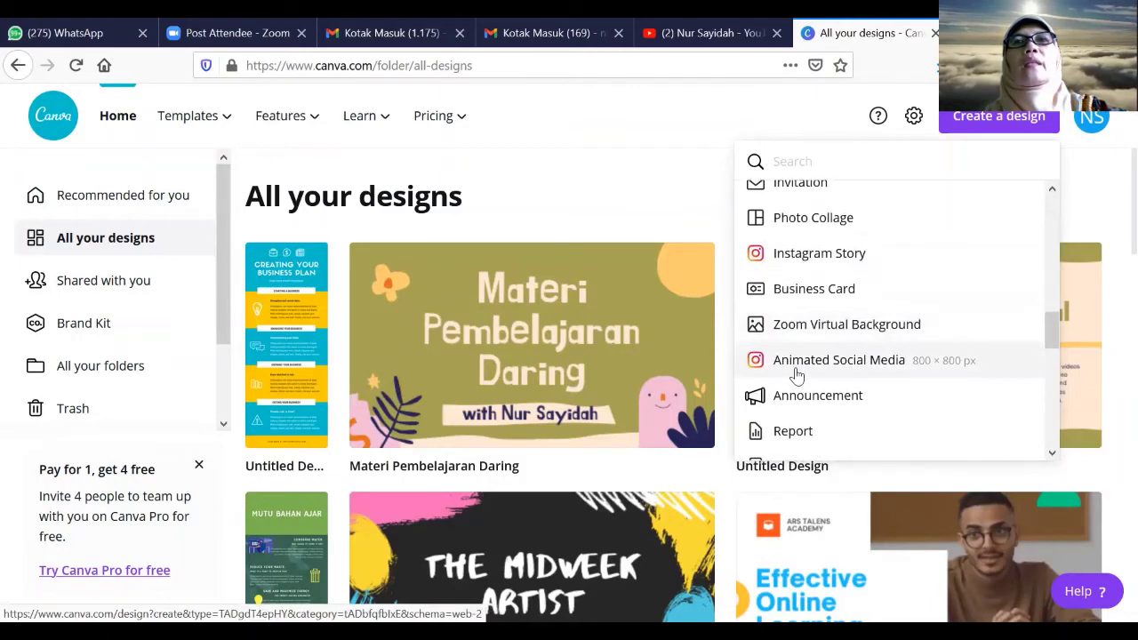
pyautogui.scroll(-2, 798, 375)
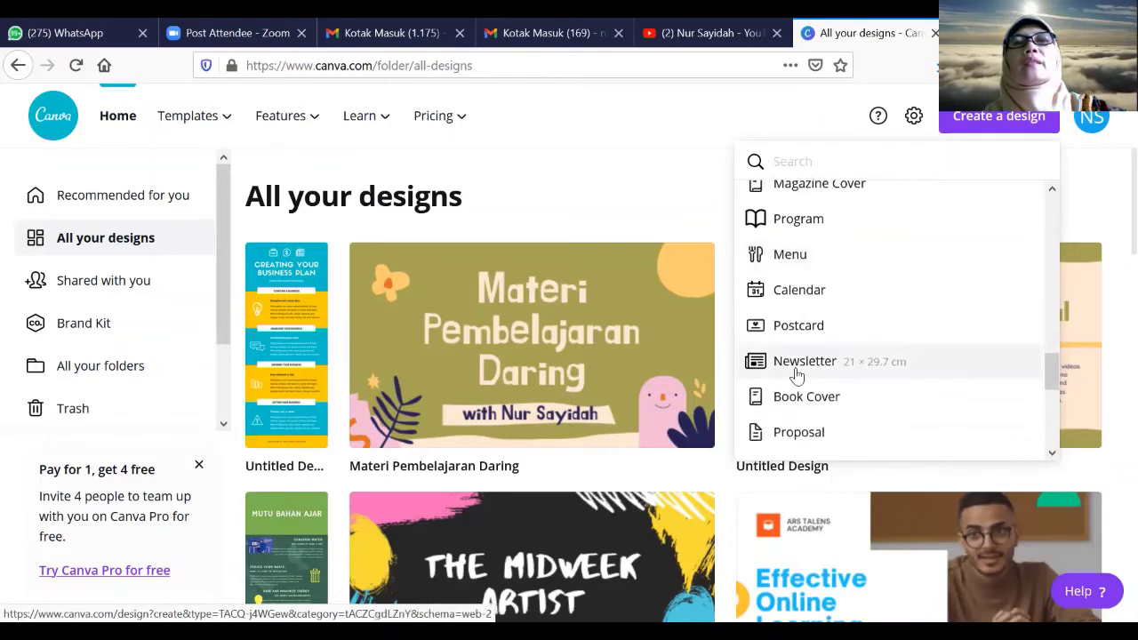
pyautogui.scroll(-5, 798, 376)
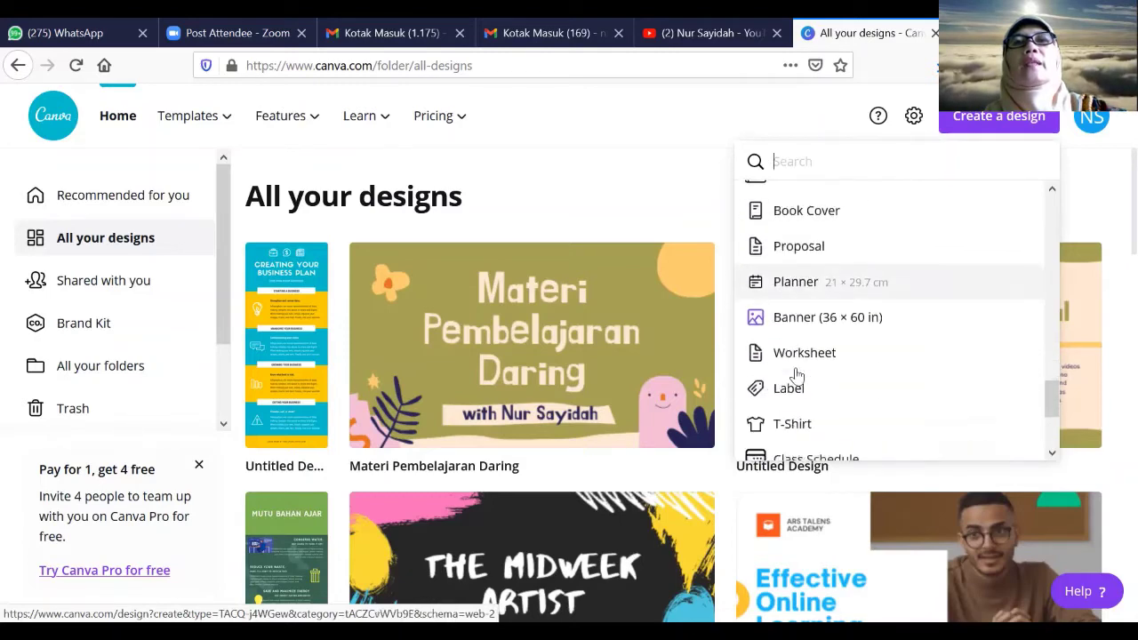
pyautogui.scroll(-3, 797, 376)
pyautogui.scroll(3, 797, 374)
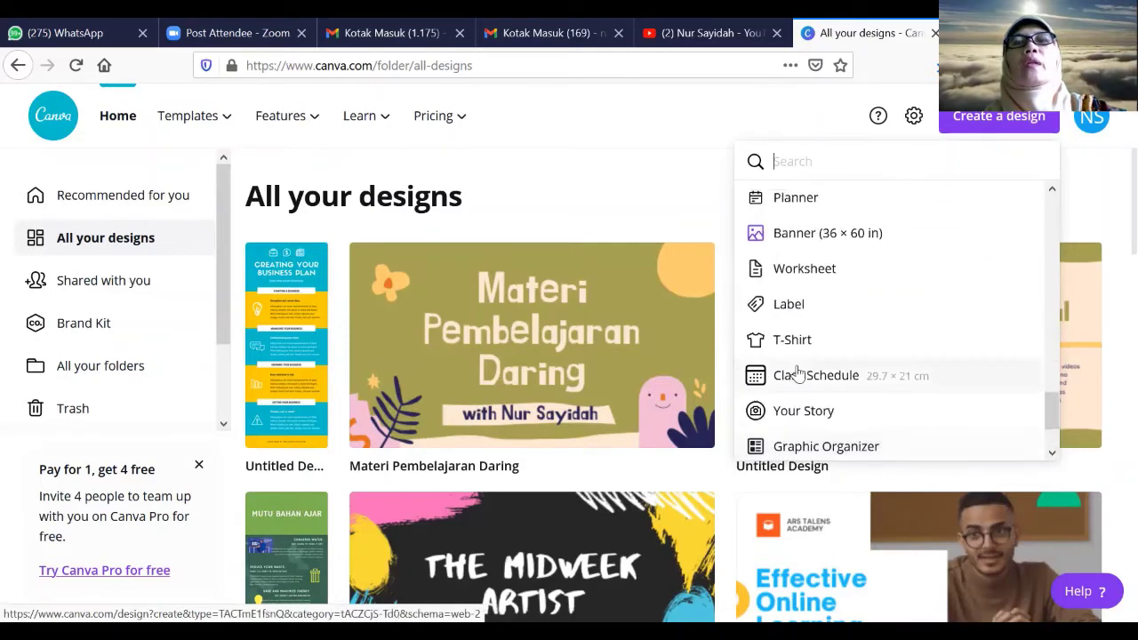
pyautogui.scroll(-2, 798, 373)
pyautogui.scroll(-1, 798, 373)
pyautogui.scroll(10, 803, 368)
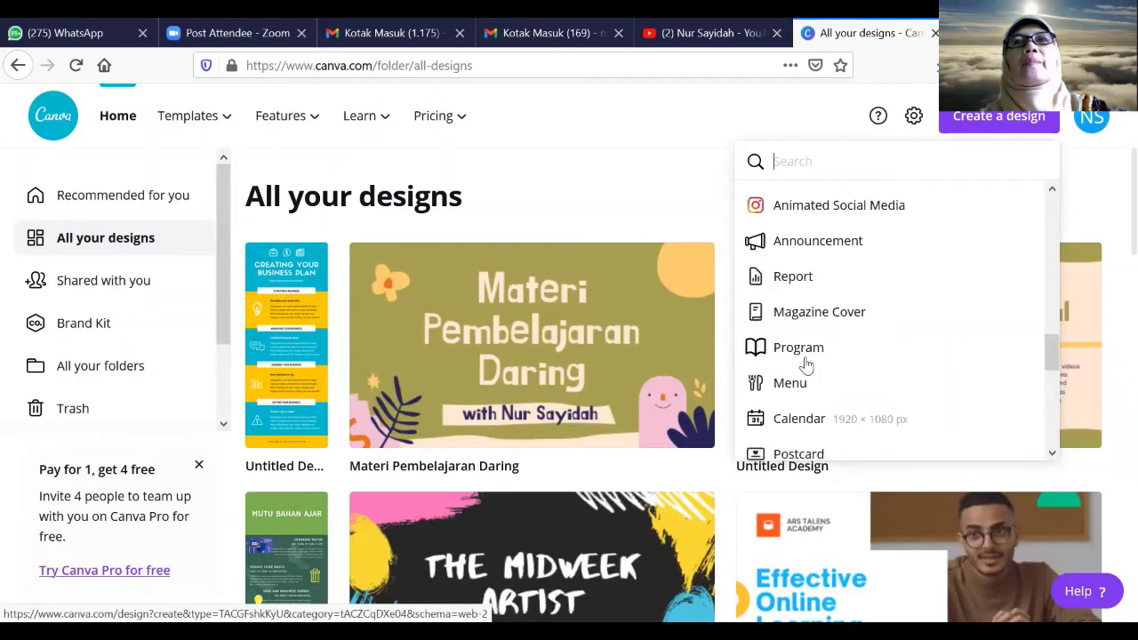
pyautogui.scroll(8, 804, 364)
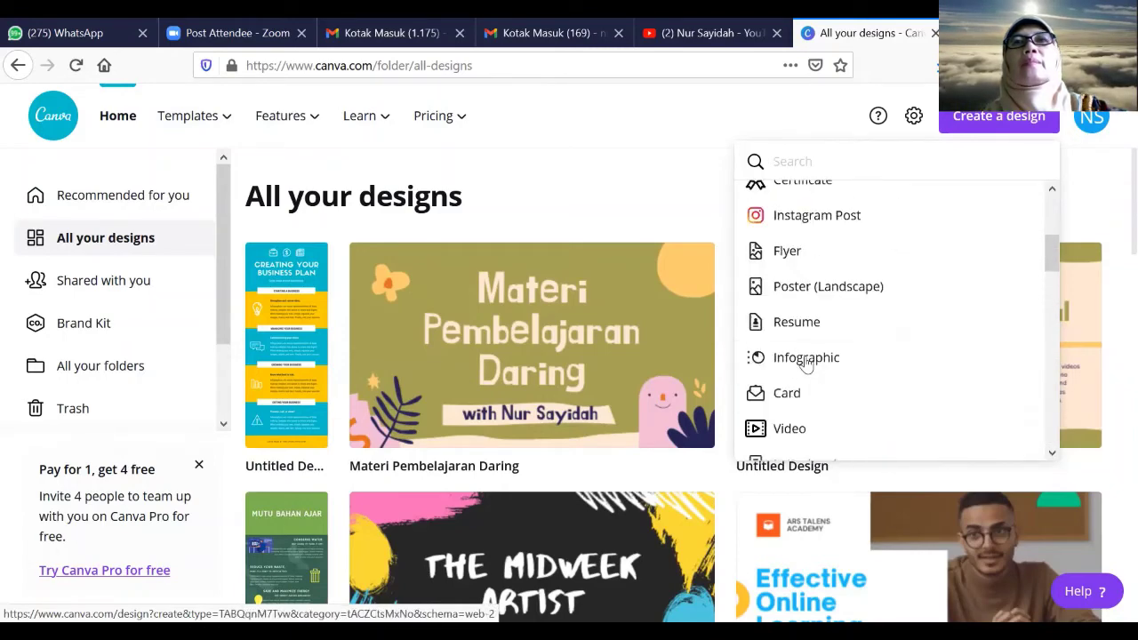
pyautogui.scroll(3, 807, 363)
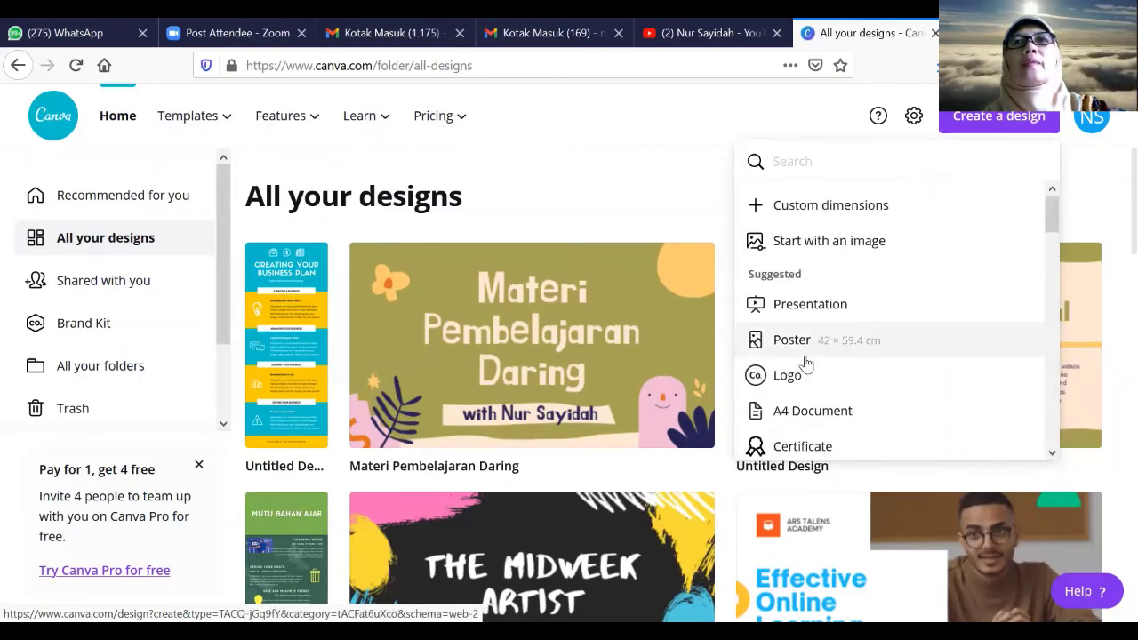
# Create a new blank Infographic design at 800 × 2000 px.
pyautogui.scroll(-6, 806, 363)
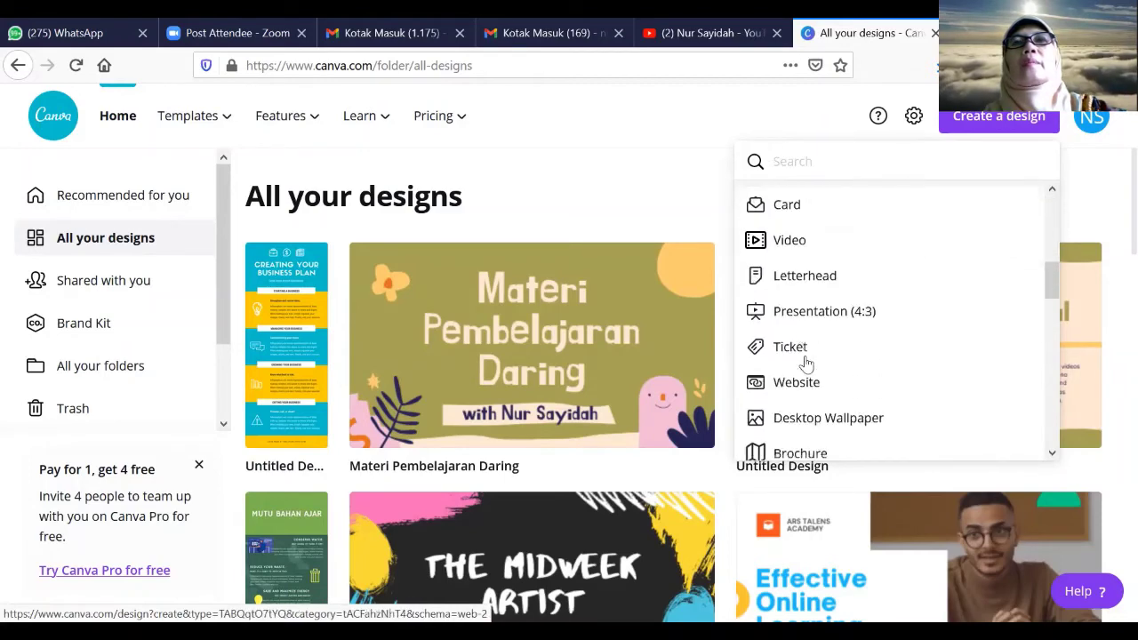
pyautogui.scroll(1, 809, 351)
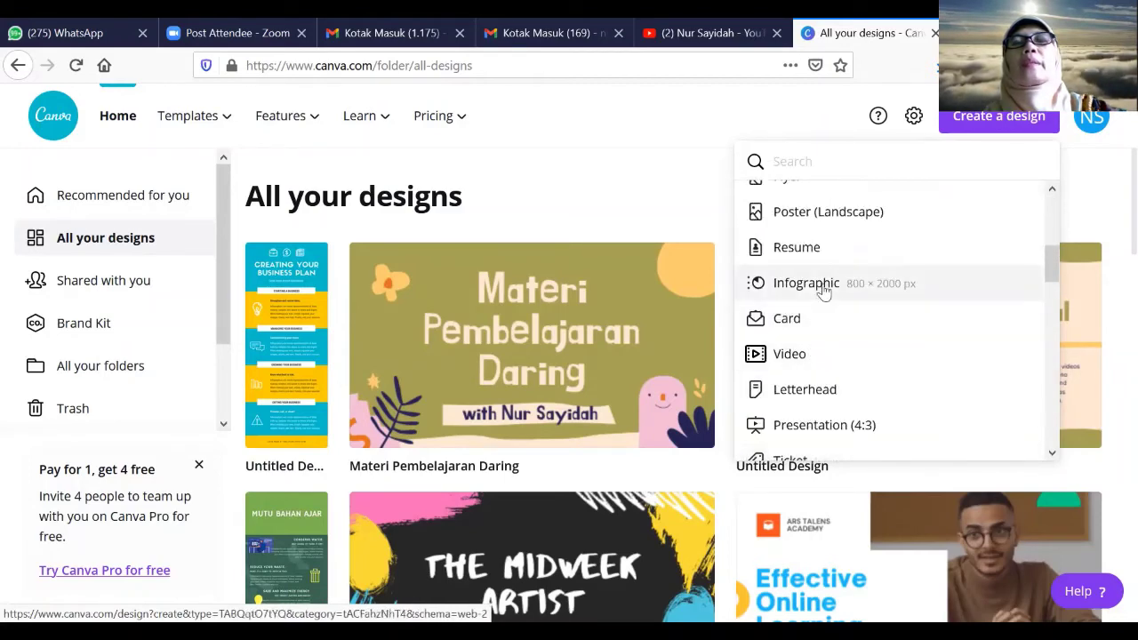
pyautogui.click(823, 286)
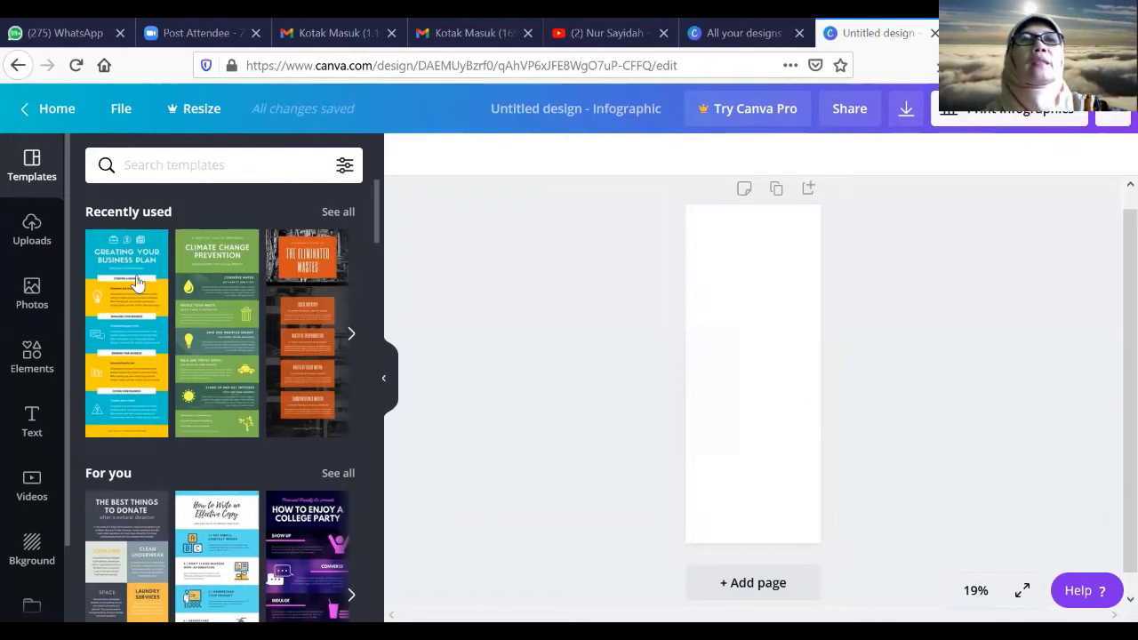
# Browse the infographic templates and apply the recently used "The Eliminated Wastes" template to the blank page.
pyautogui.scroll(-2, 241, 297)
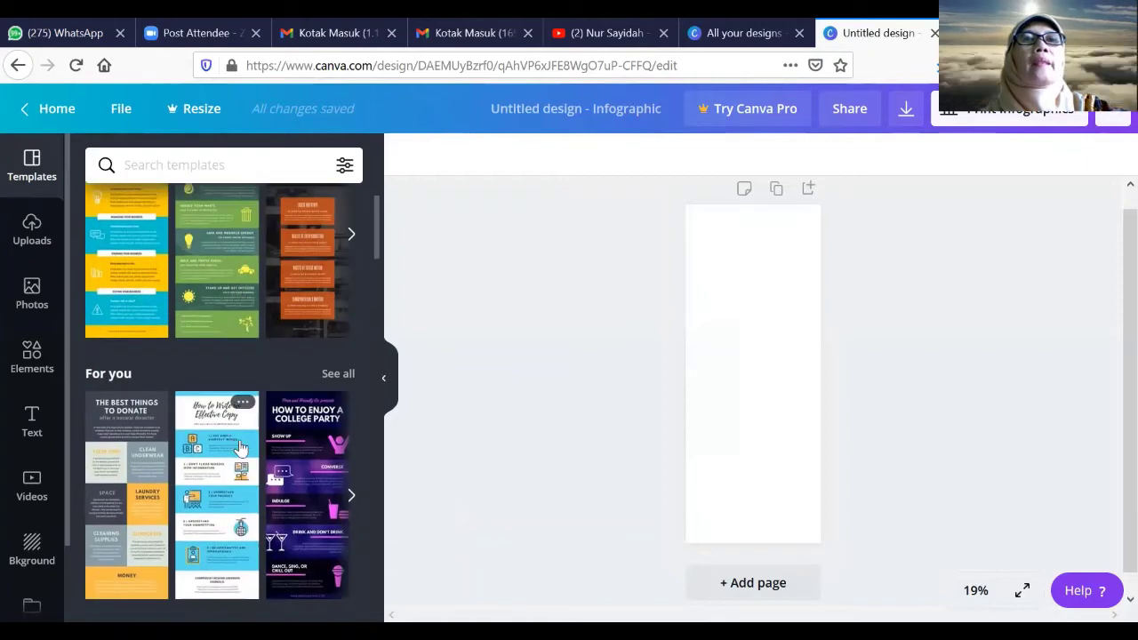
pyautogui.scroll(-2, 240, 447)
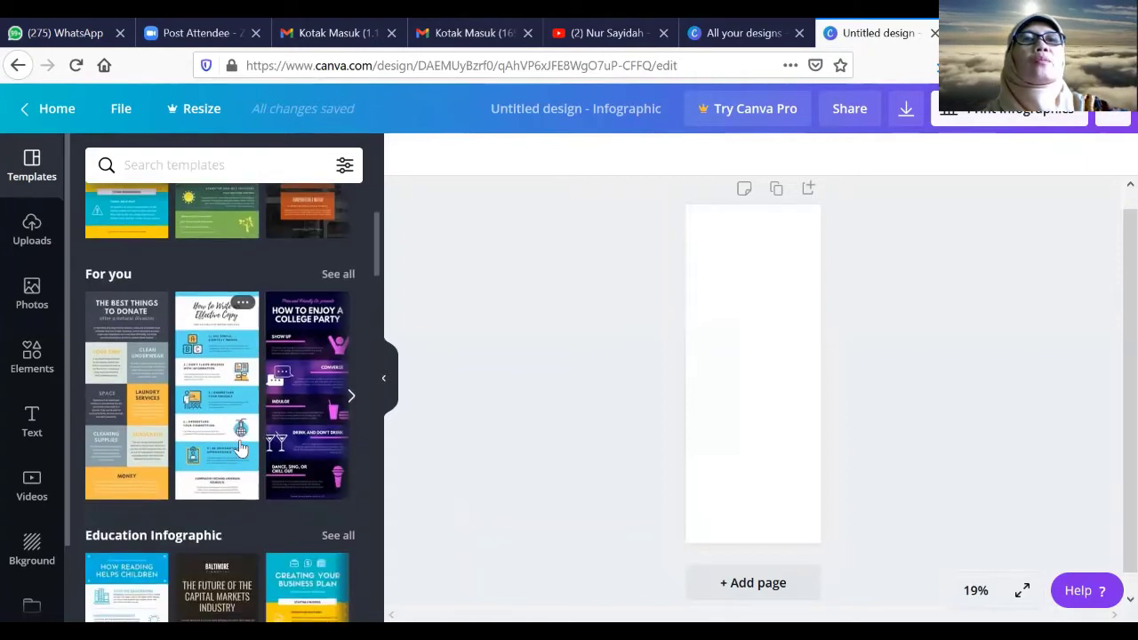
pyautogui.scroll(-5, 240, 447)
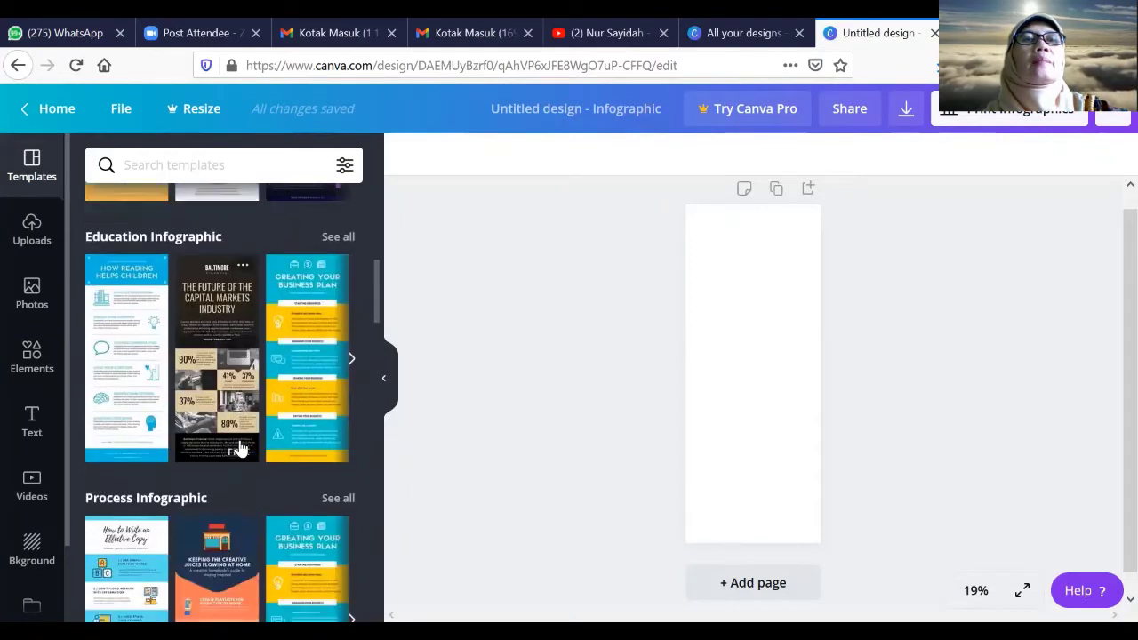
pyautogui.scroll(5, 240, 447)
pyautogui.scroll(2, 222, 374)
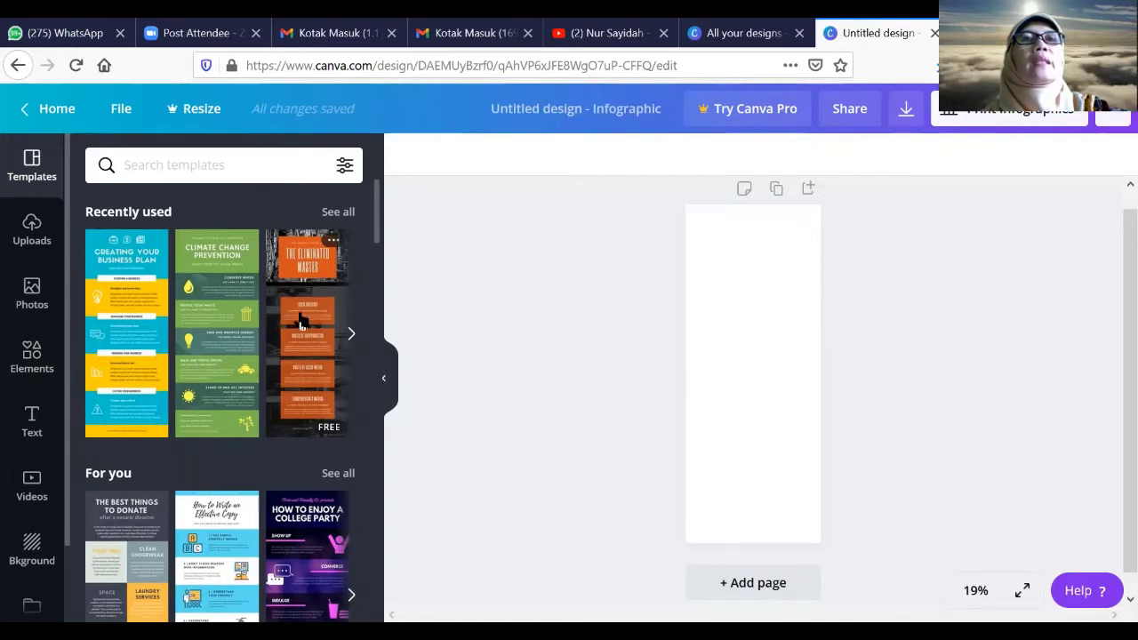
pyautogui.click(300, 323)
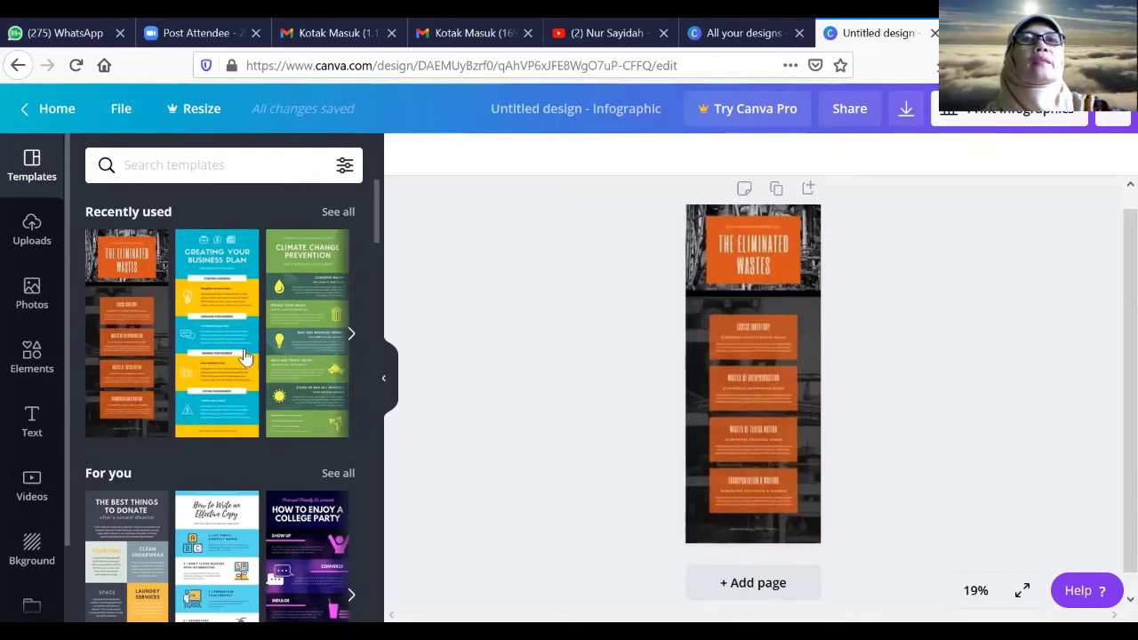
# Set the page zoom to 50% and examine the infographic's title block, text sections and footer.
pyautogui.click(745, 371)
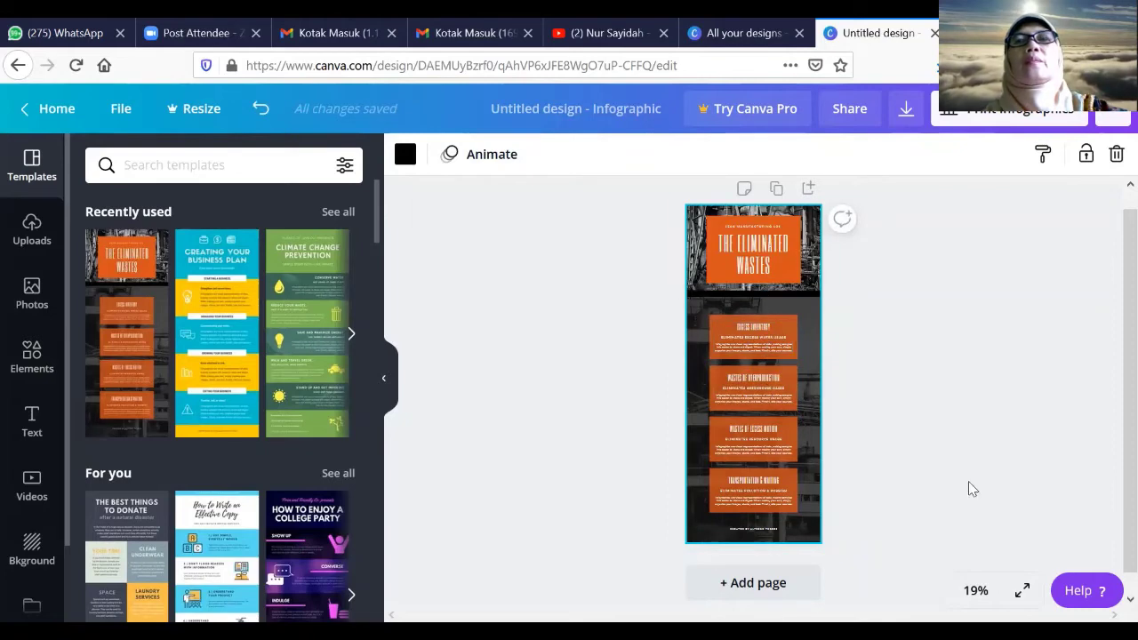
pyautogui.click(980, 592)
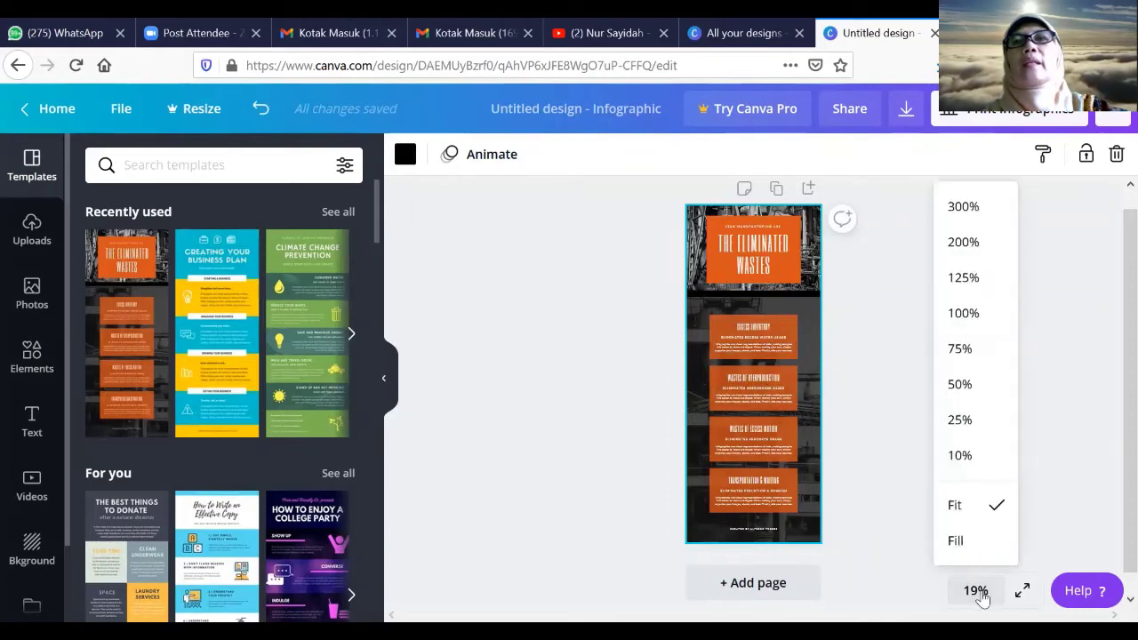
pyautogui.click(960, 385)
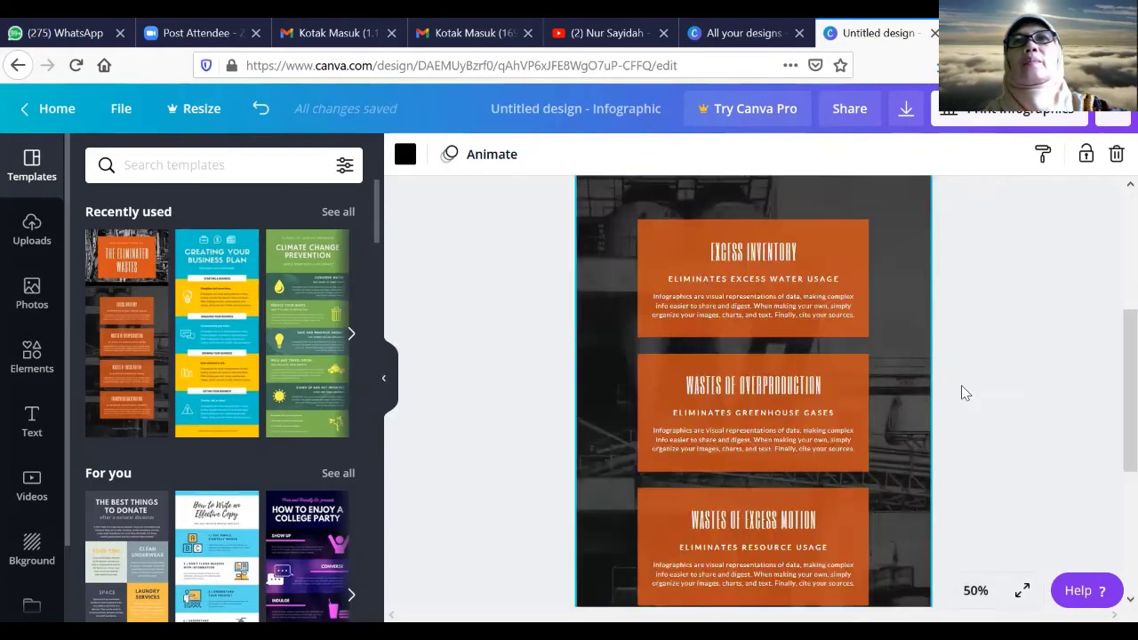
pyautogui.scroll(-2, 821, 294)
pyautogui.scroll(-3, 818, 305)
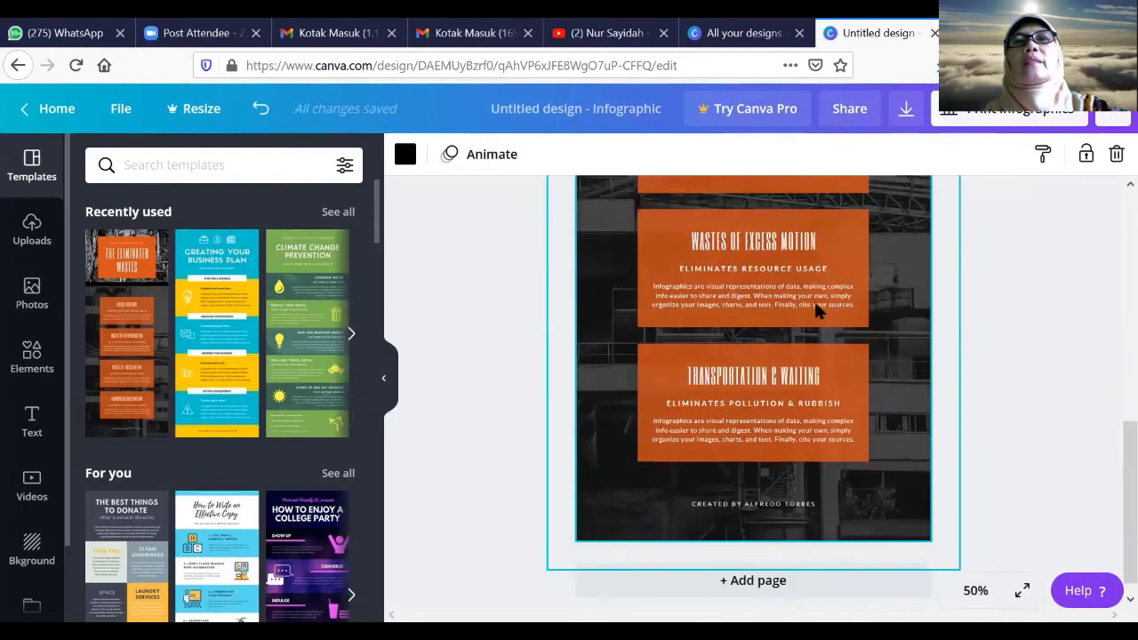
pyautogui.scroll(5, 818, 307)
pyautogui.scroll(-1, 816, 309)
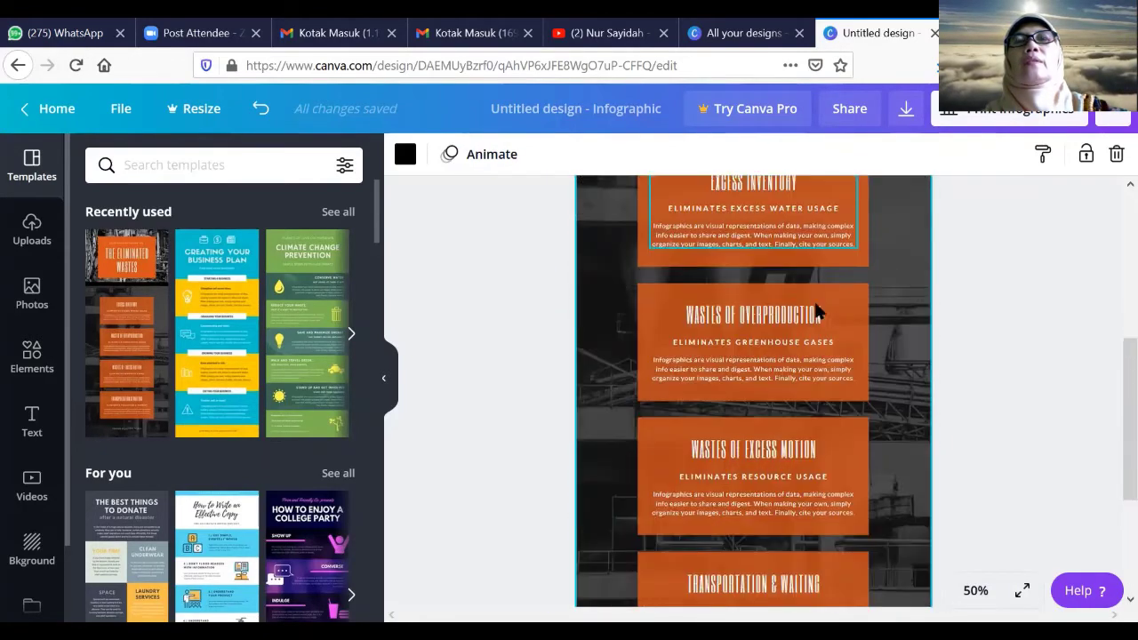
pyautogui.scroll(4, 814, 309)
pyautogui.scroll(-2, 816, 310)
pyautogui.scroll(-4, 816, 309)
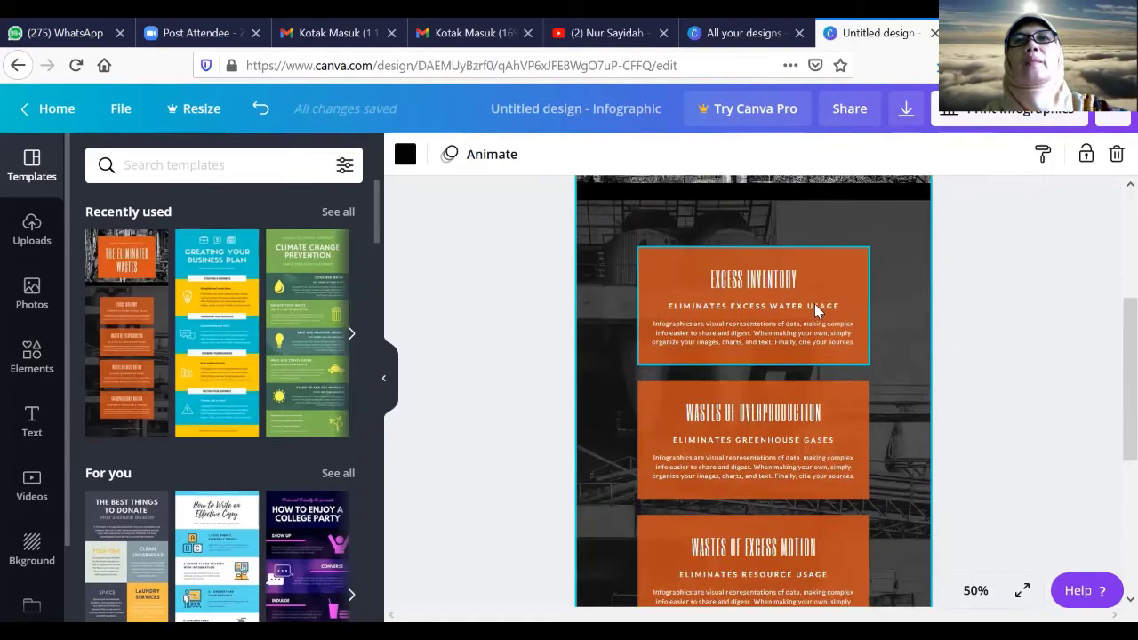
pyautogui.scroll(5, 814, 303)
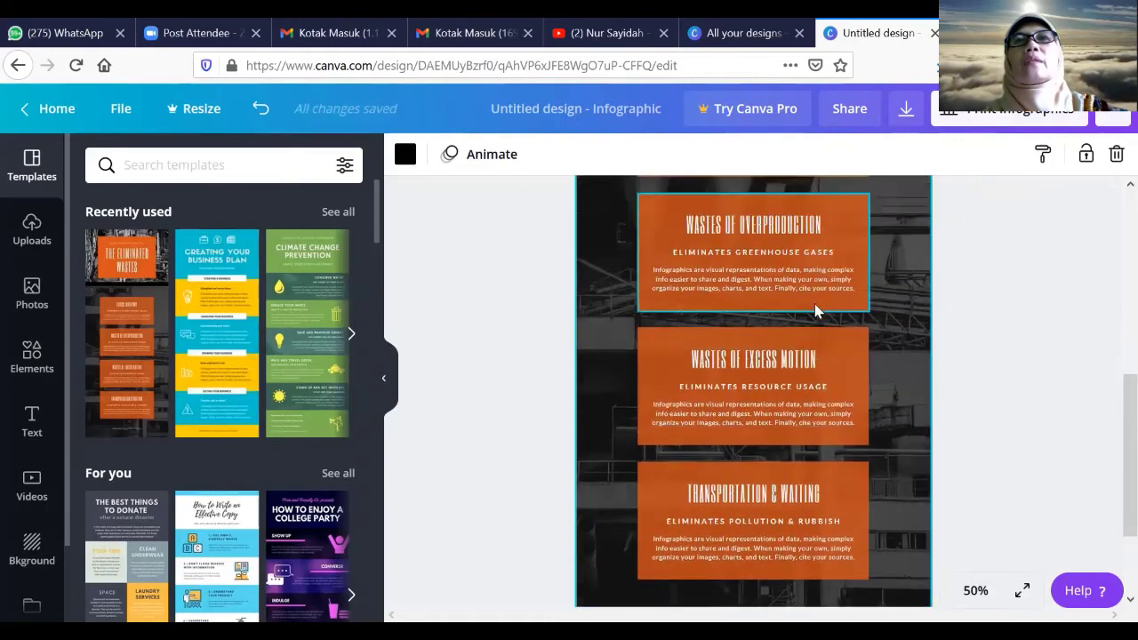
pyautogui.scroll(3, 814, 303)
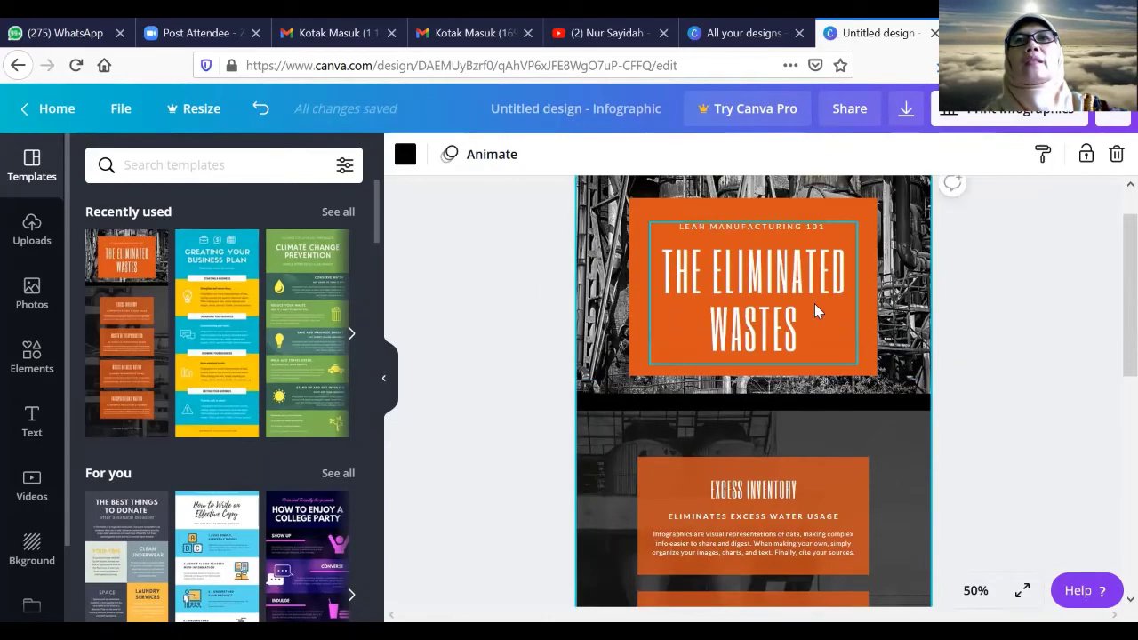
pyautogui.scroll(-2, 816, 309)
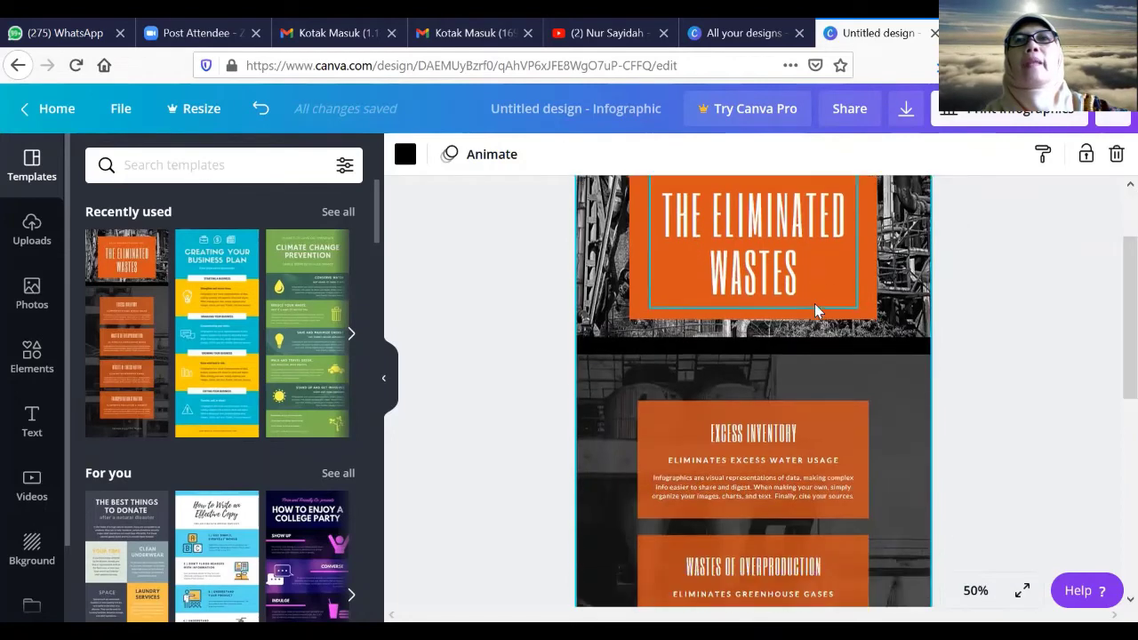
pyautogui.scroll(2, 816, 309)
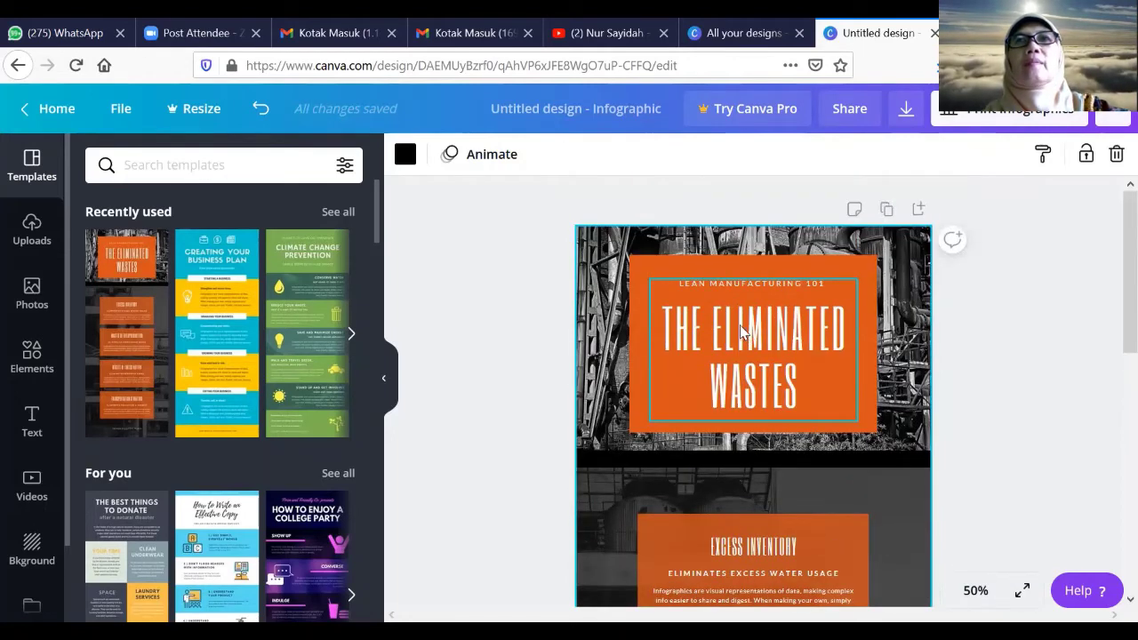
# Replace the title "The Eliminated Wastes" with the copied text "Deskripsi Jenjang Kualifikasi KKNI untuk Sarjana (Level 6)".
pyautogui.click(745, 331)
pyautogui.doubleClick(718, 311)
pyautogui.click(678, 325)
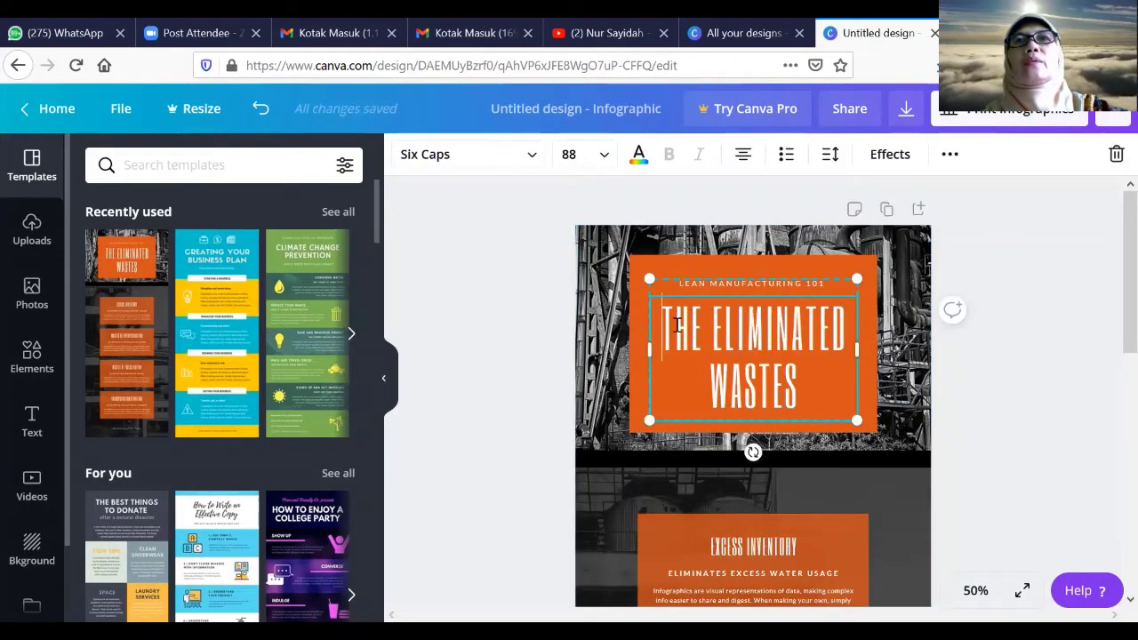
pyautogui.moveTo(677, 325); pyautogui.dragTo(815, 410)
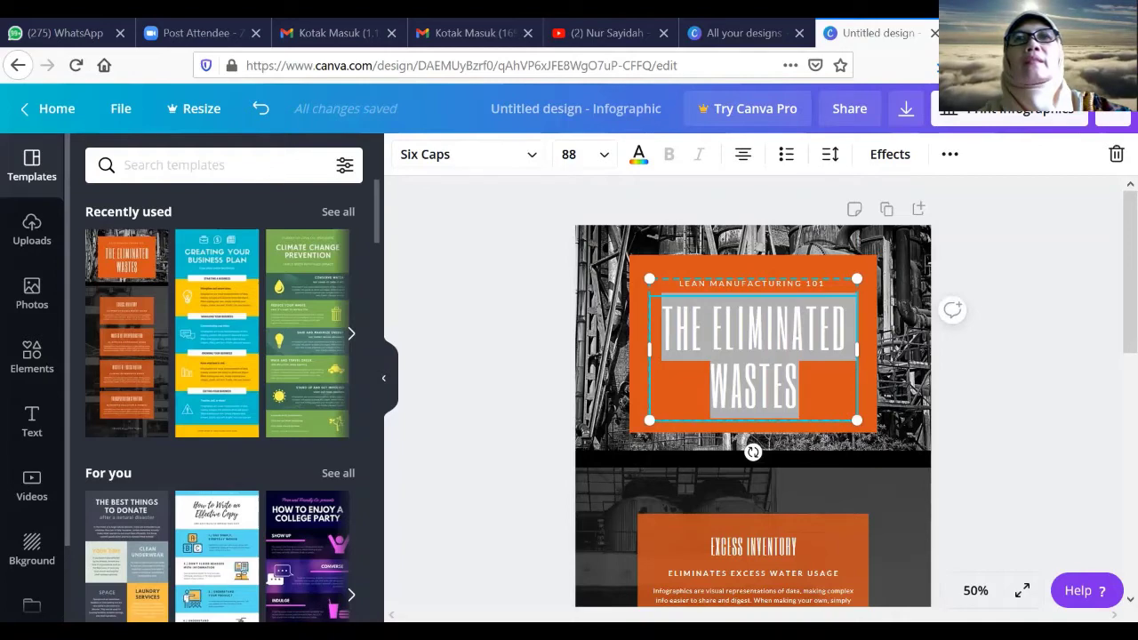
pyautogui.rightClick(685, 323)
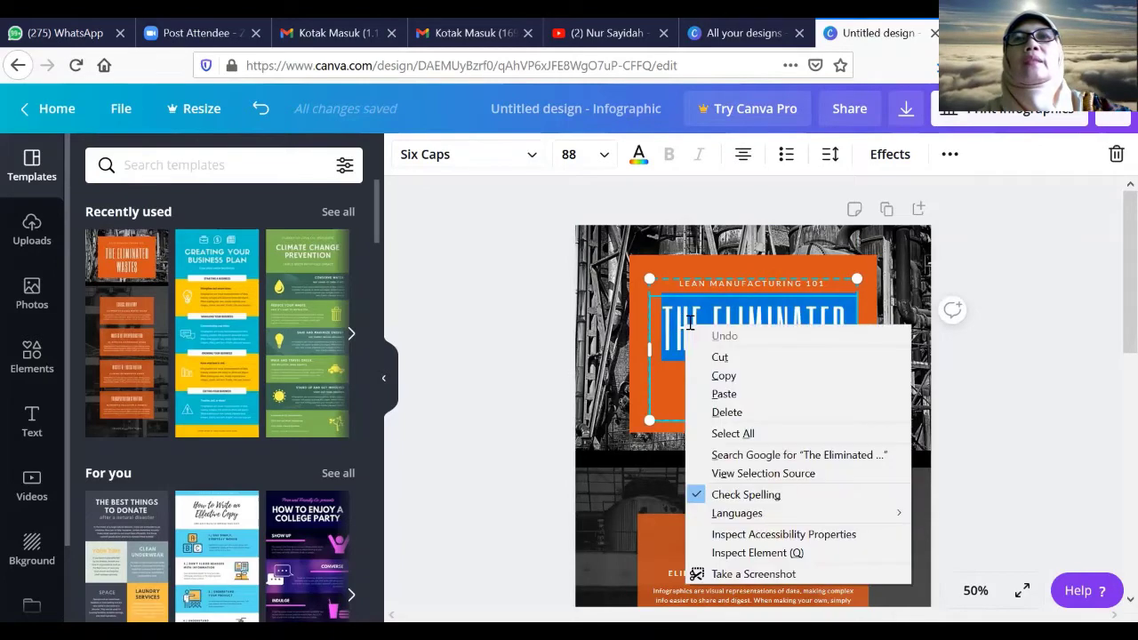
pyautogui.click(736, 397)
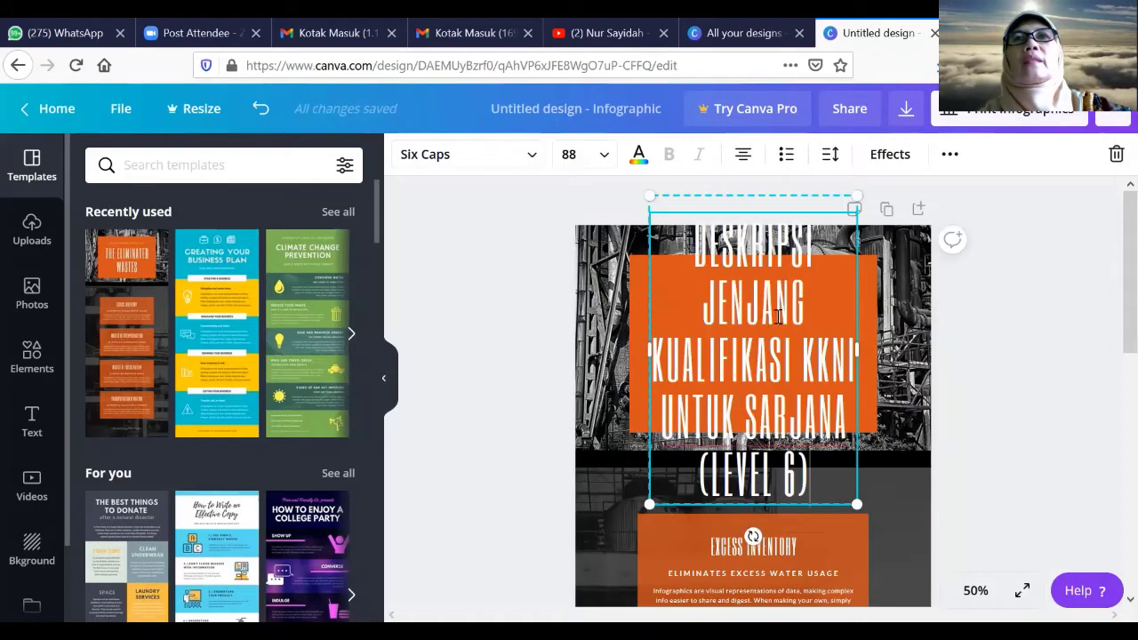
pyautogui.hotkey('ctrl', 'a')
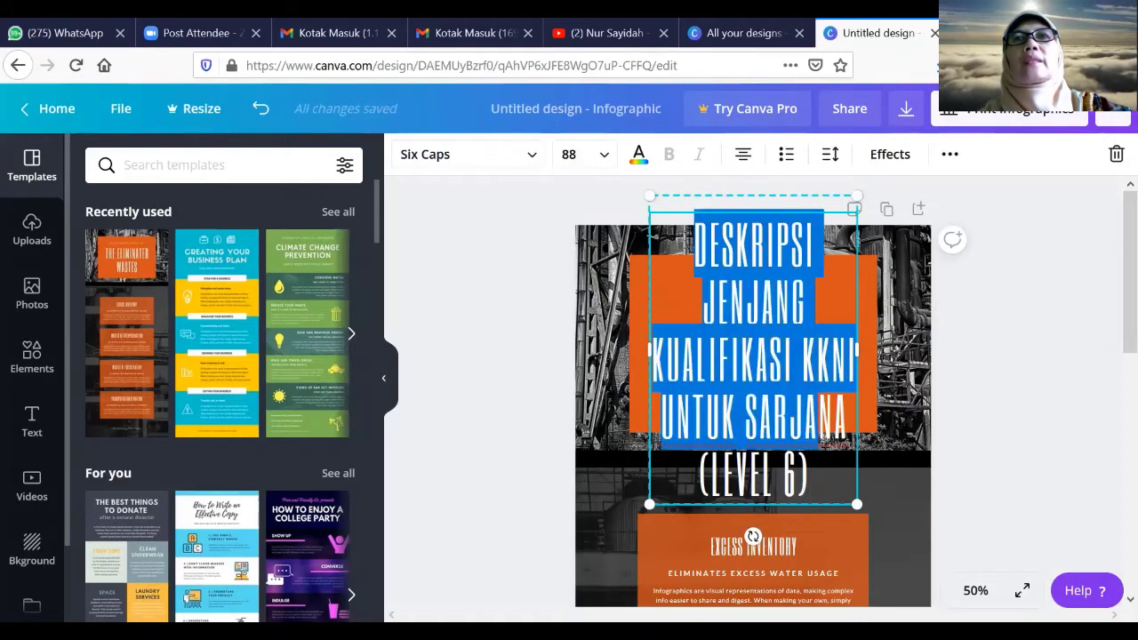
pyautogui.click(605, 155)
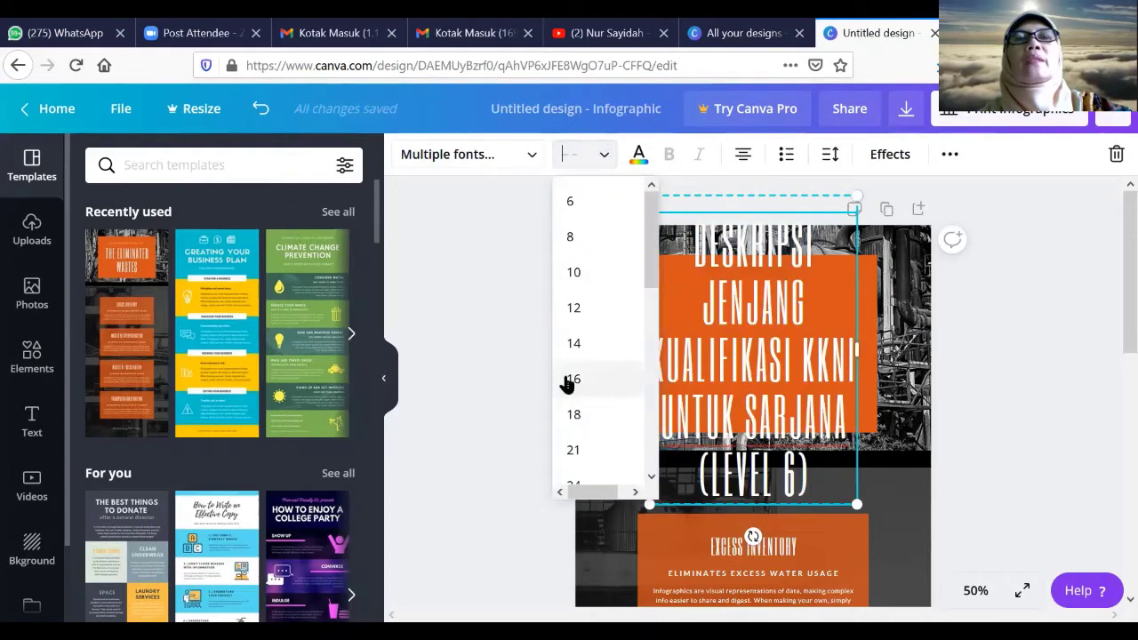
pyautogui.scroll(-5, 596, 444)
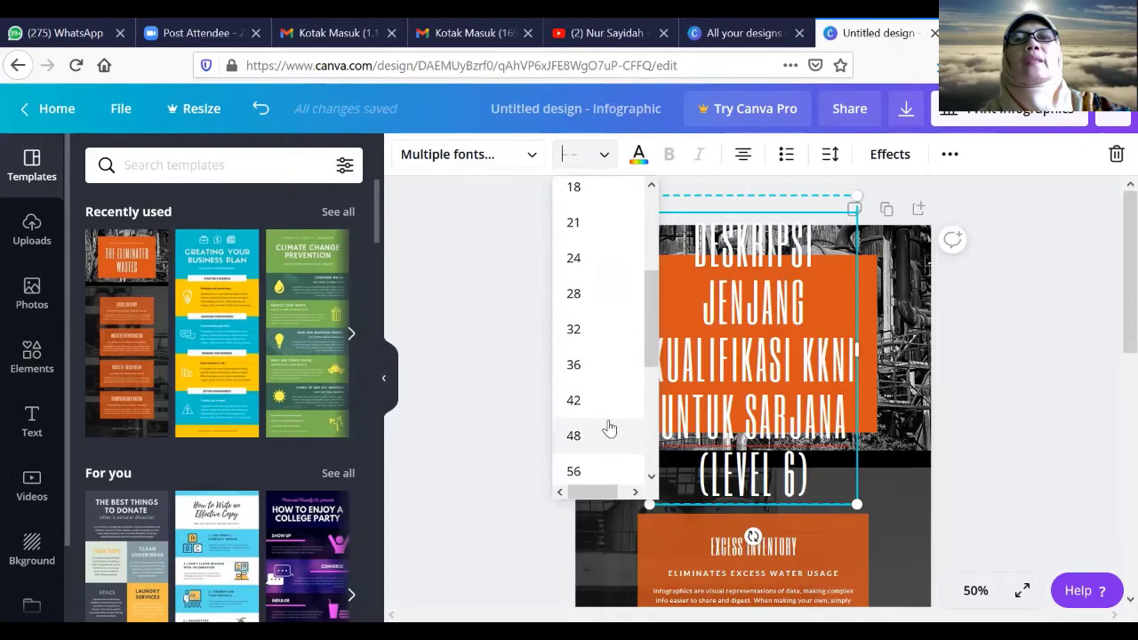
pyautogui.click(751, 327)
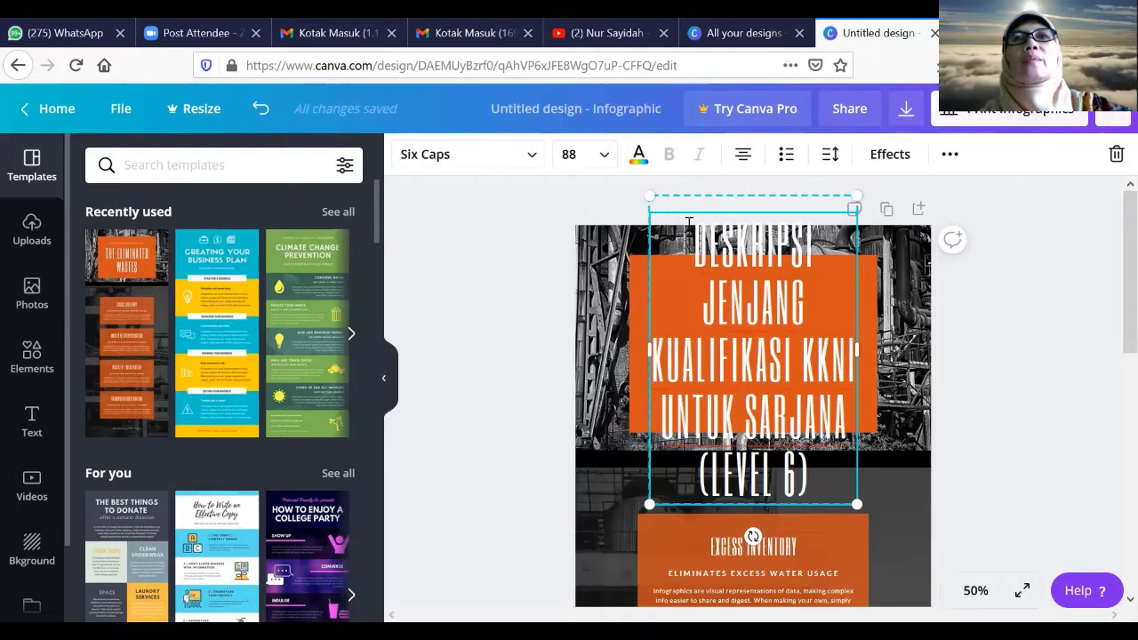
# Reduce the font size of the whole title text to 56 so it fits inside the orange box.
pyautogui.moveTo(695, 226); pyautogui.dragTo(846, 471)
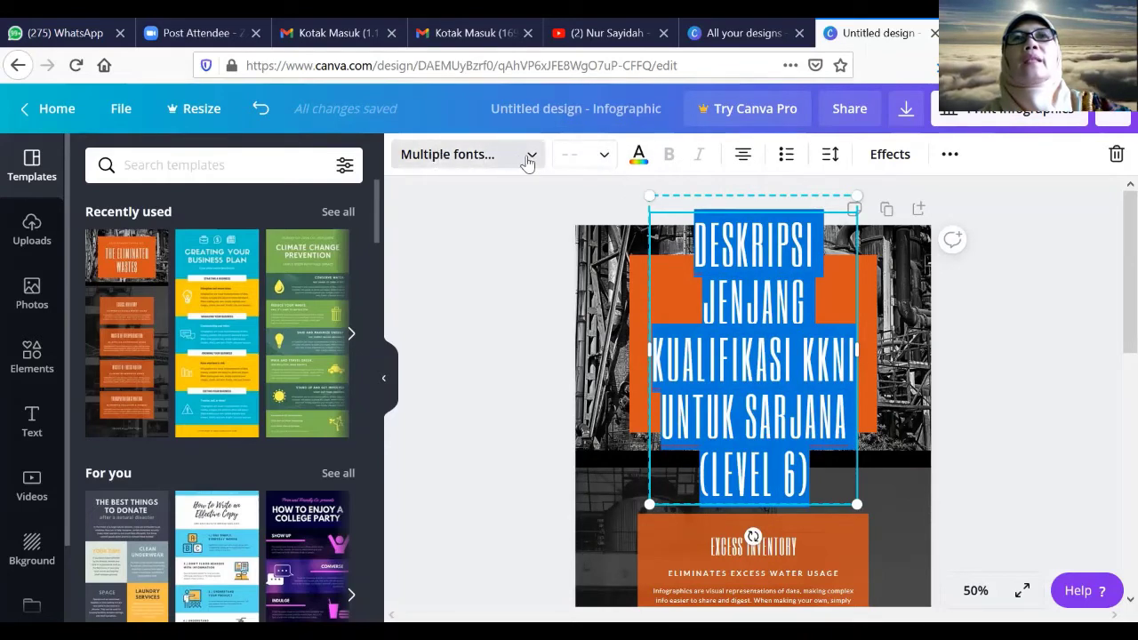
pyautogui.click(601, 155)
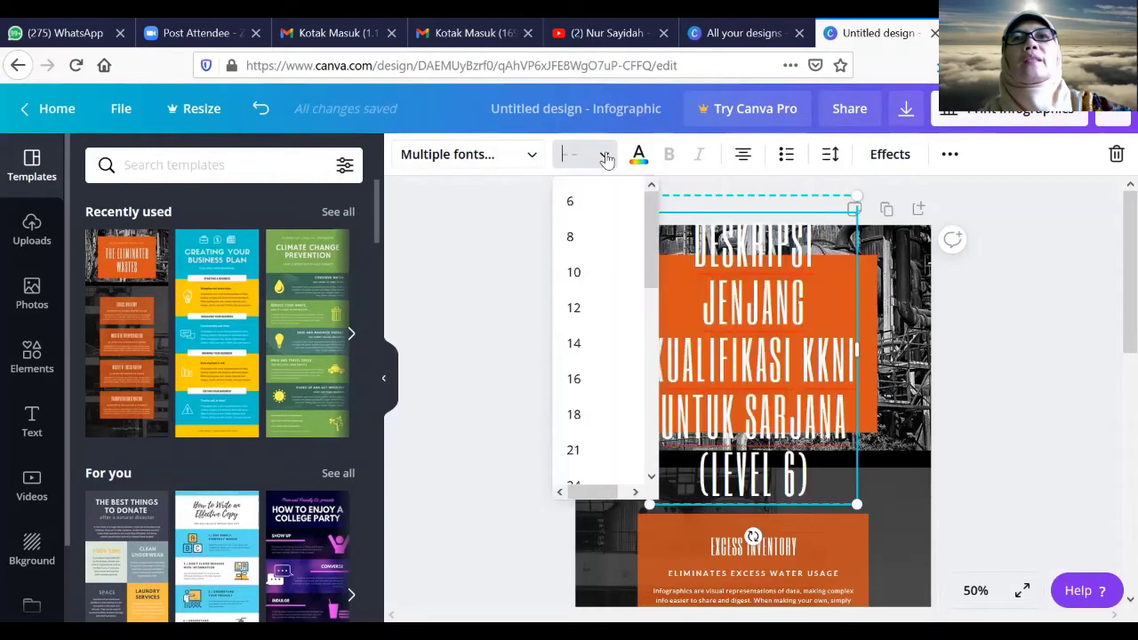
pyautogui.scroll(-8, 648, 441)
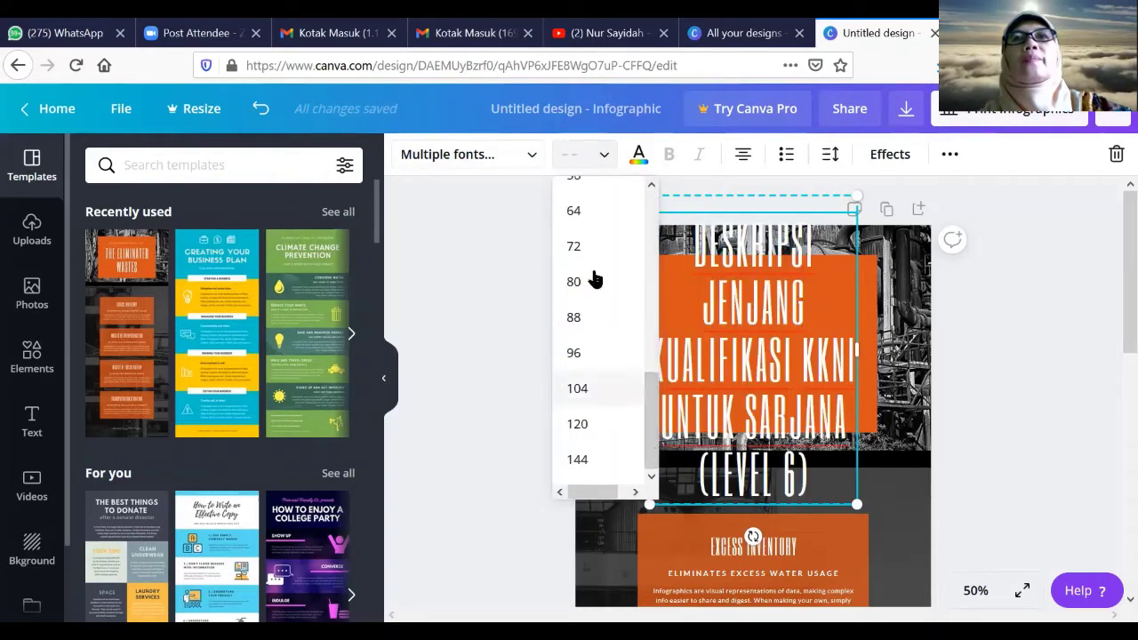
pyautogui.click(580, 250)
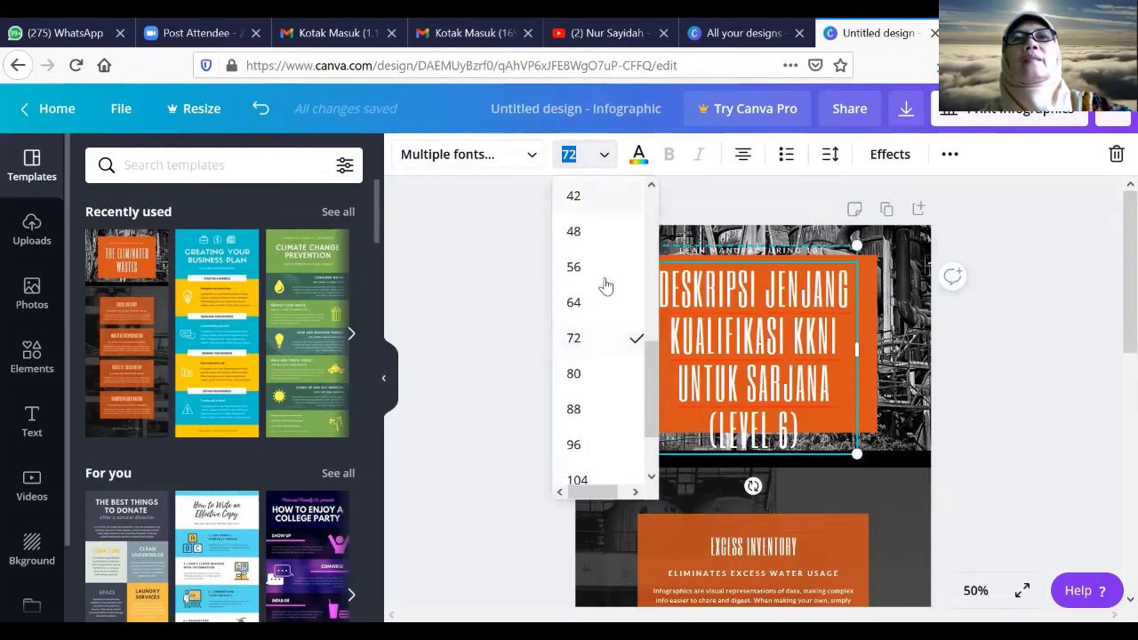
pyautogui.click(589, 304)
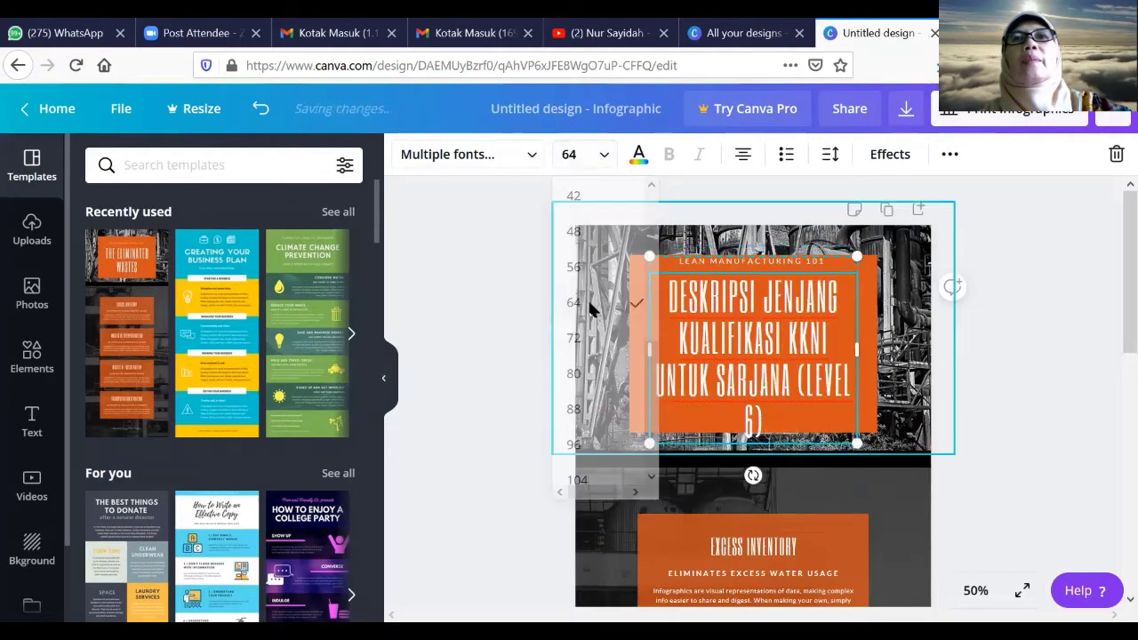
pyautogui.click(598, 155)
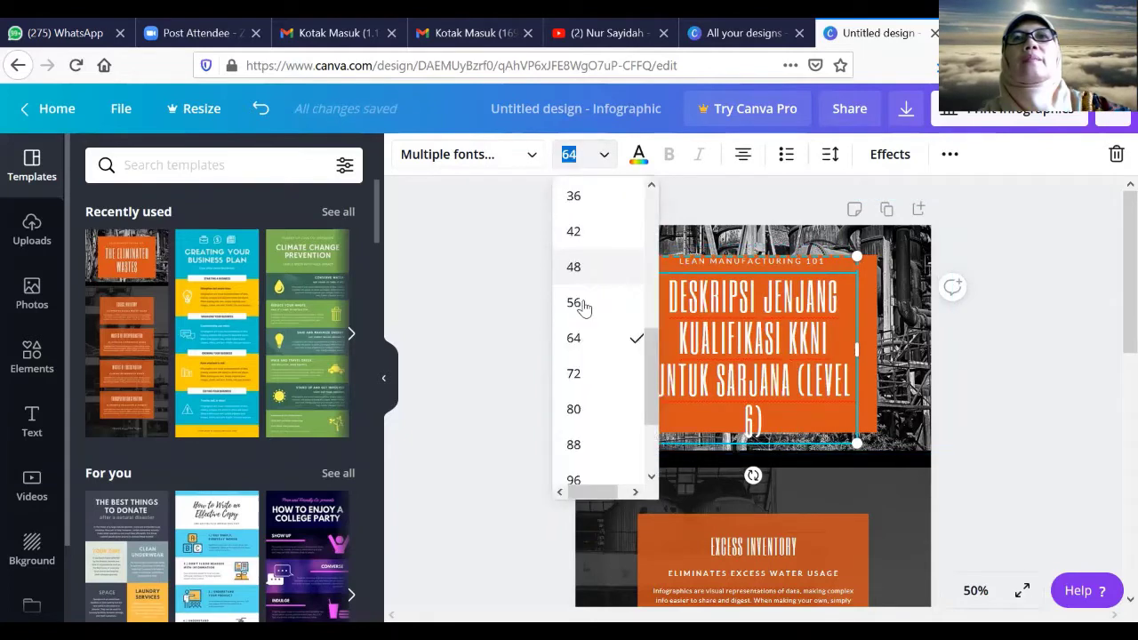
pyautogui.click(582, 304)
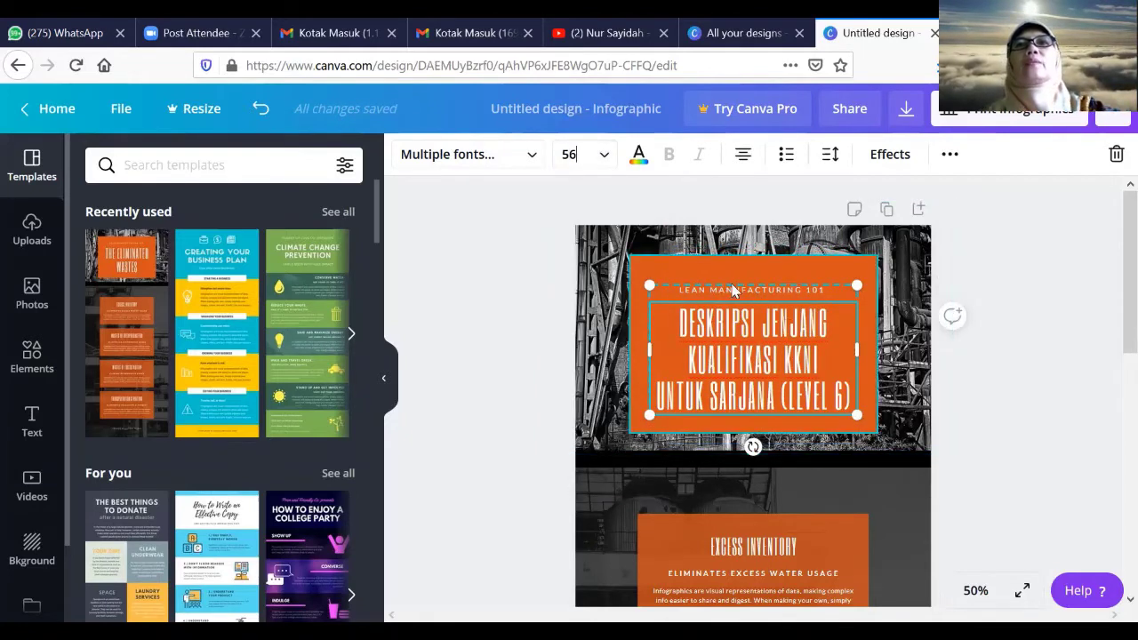
# Select the "Lean Manufacturing 101" line above the title, and look over the section blocks down to the footer.
pyautogui.click(689, 290)
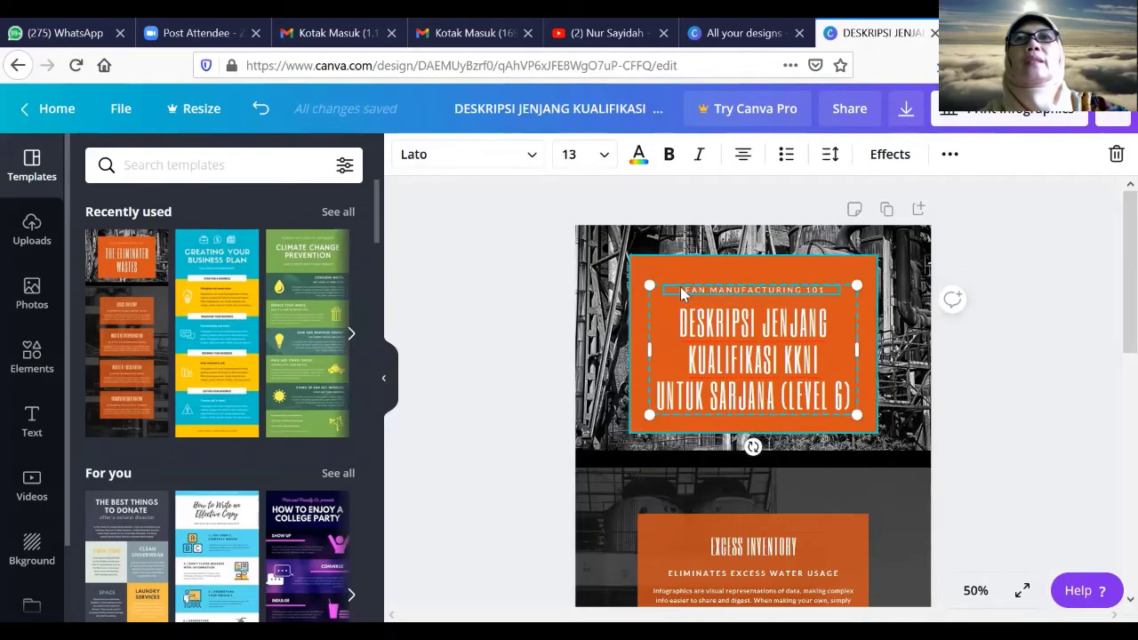
pyautogui.click(824, 285)
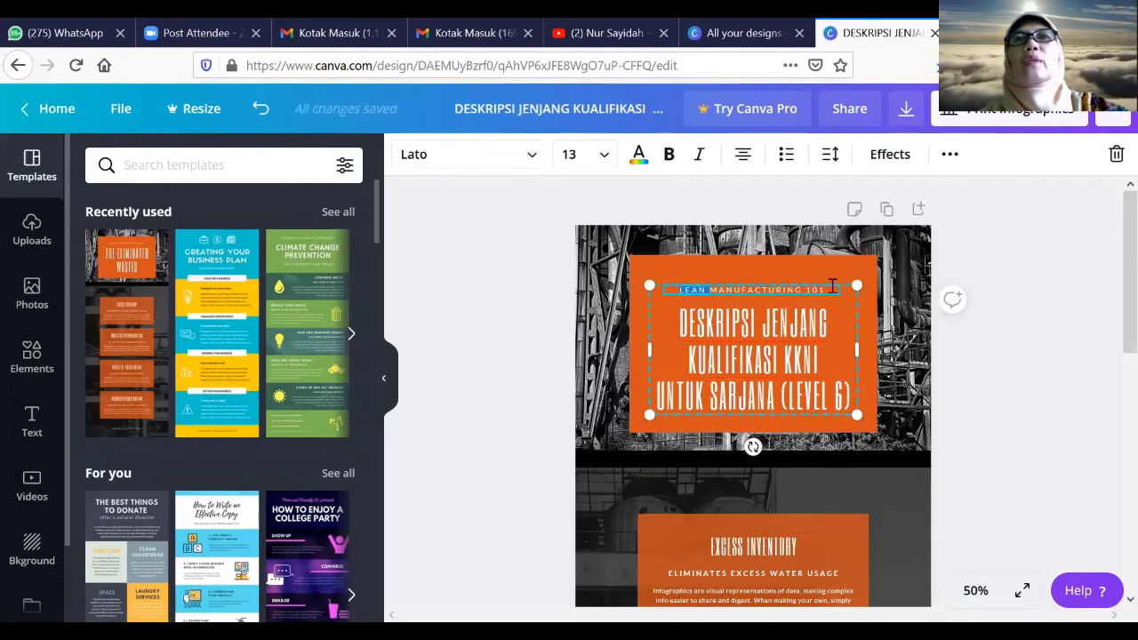
pyautogui.moveTo(831, 285); pyautogui.dragTo(662, 295)
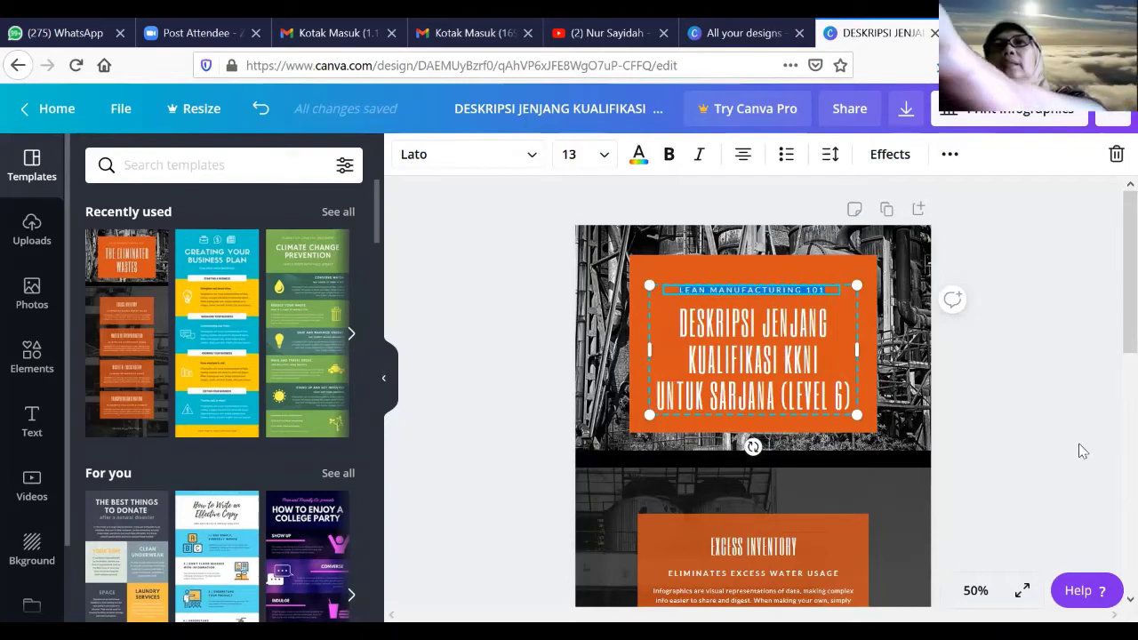
pyautogui.scroll(-2, 872, 403)
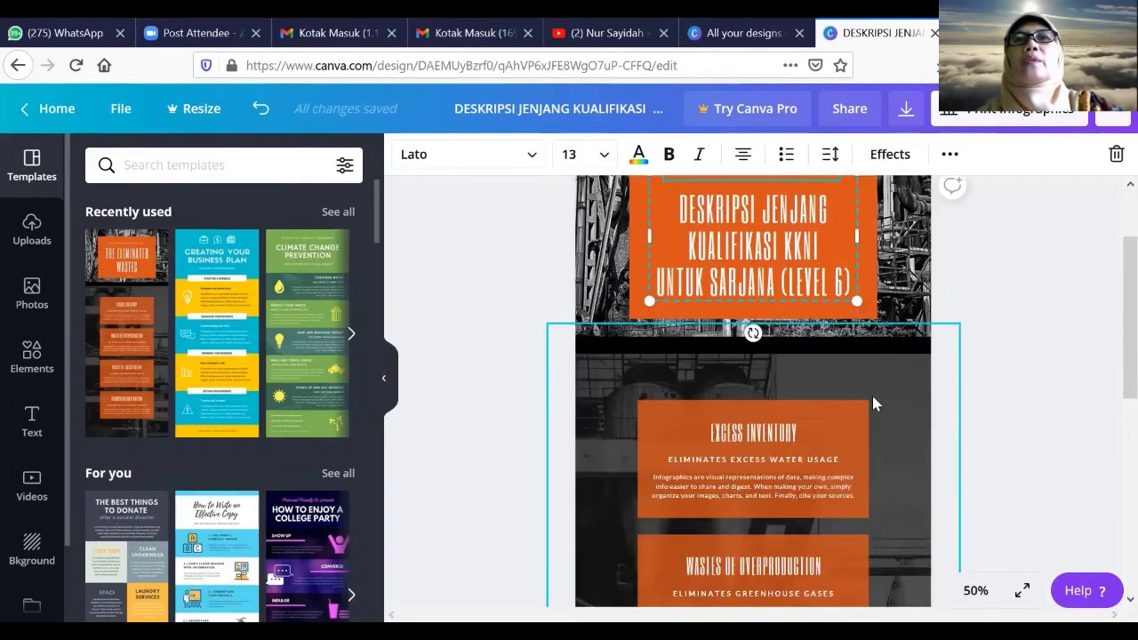
pyautogui.scroll(-8, 872, 396)
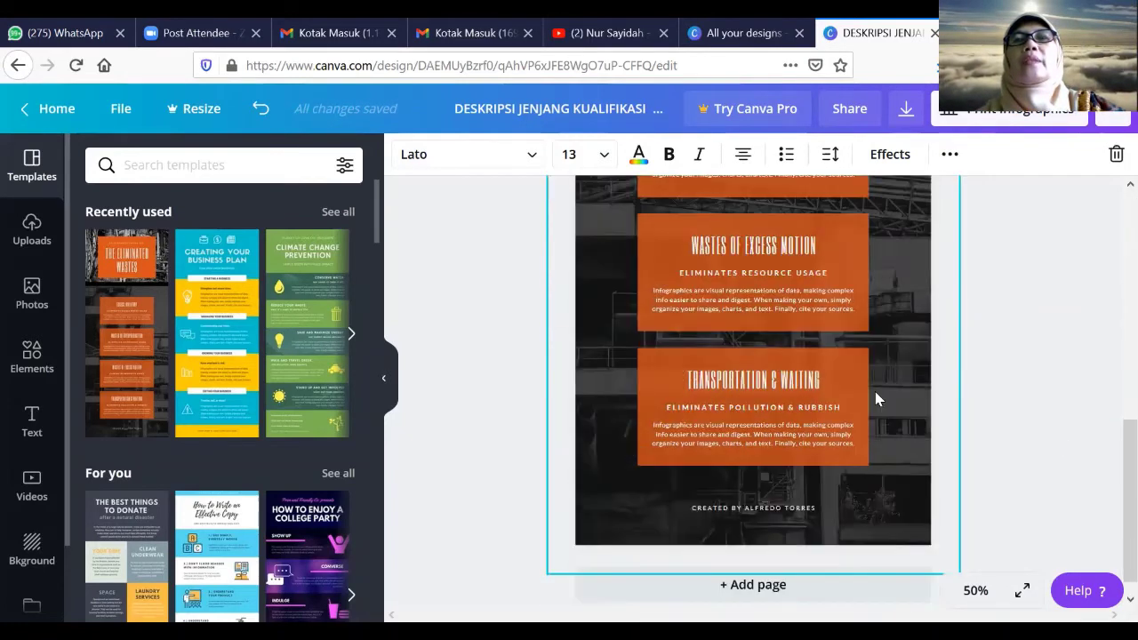
pyautogui.scroll(6, 875, 398)
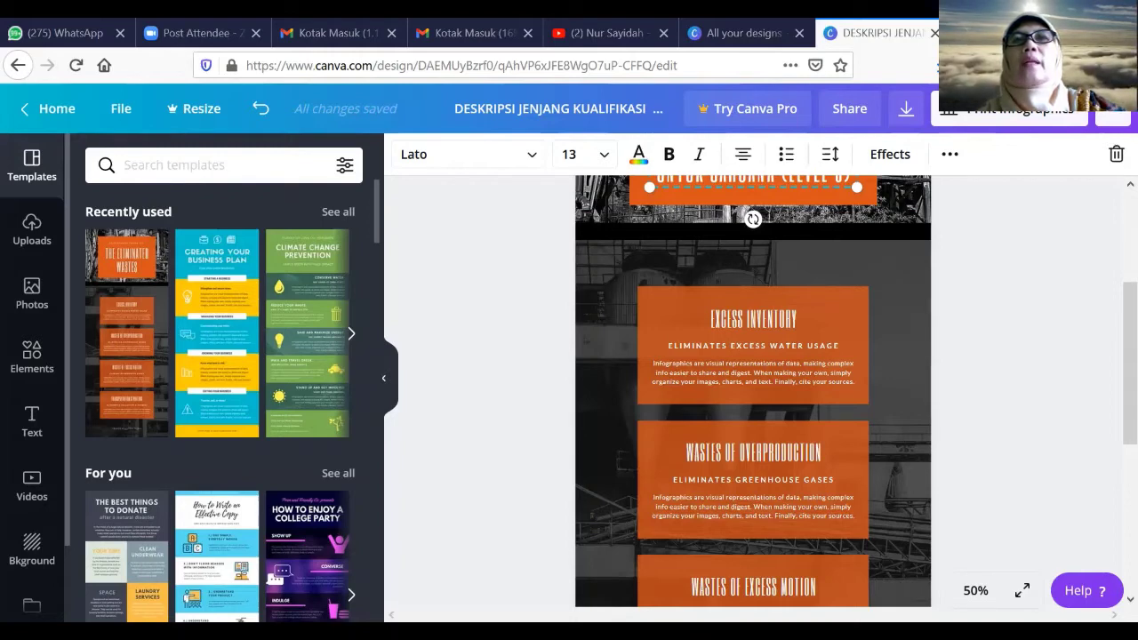
# Replace the first section's heading "Excess Inventory" with the copied word "Mengaplikasikan".
pyautogui.click(711, 319)
pyautogui.doubleClick(711, 317)
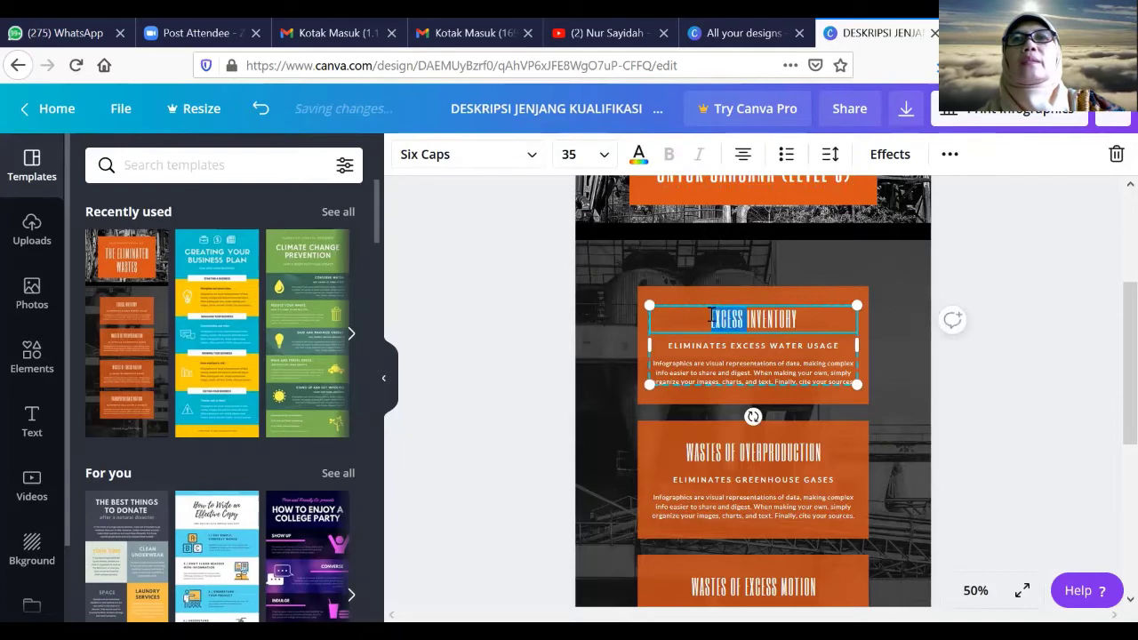
pyautogui.keyDown('shift'); pyautogui.click(800, 317); pyautogui.keyUp('shift')
pyautogui.rightClick(793, 321)
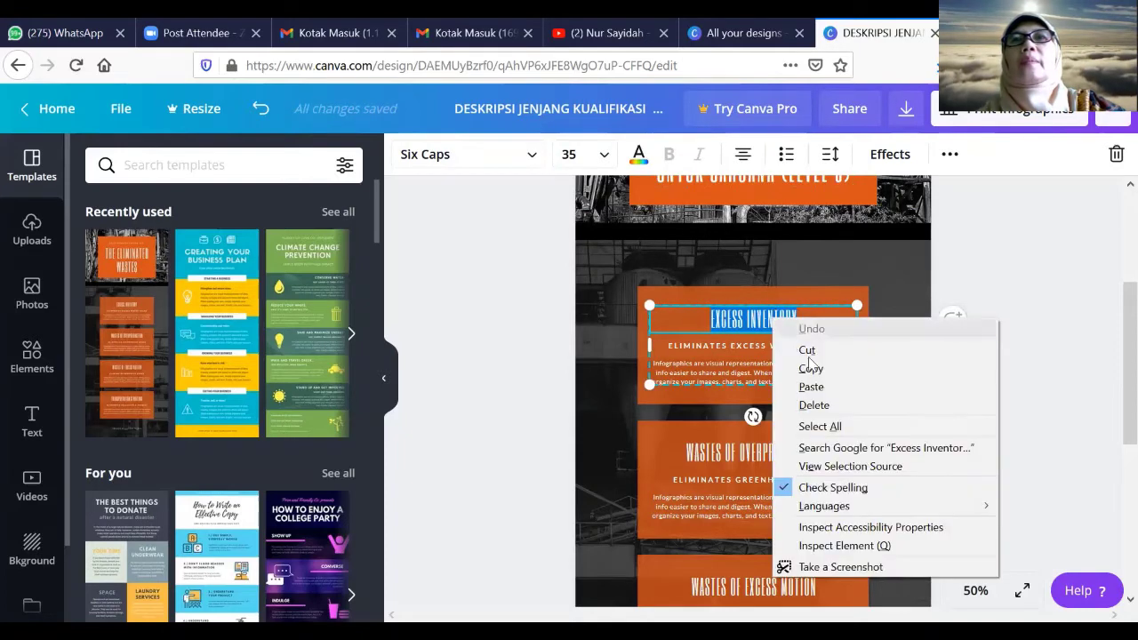
pyautogui.click(813, 386)
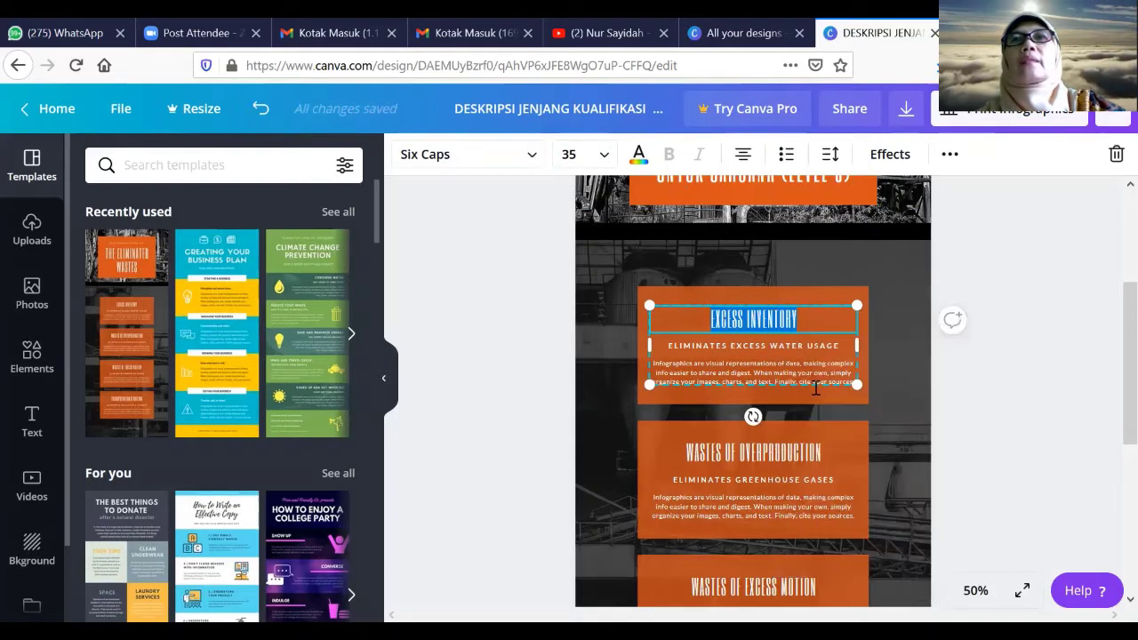
# Delete the subheading text "Eliminates Excess Water Usage" beneath the "Mengaplikasikan" heading.
pyautogui.click(682, 345)
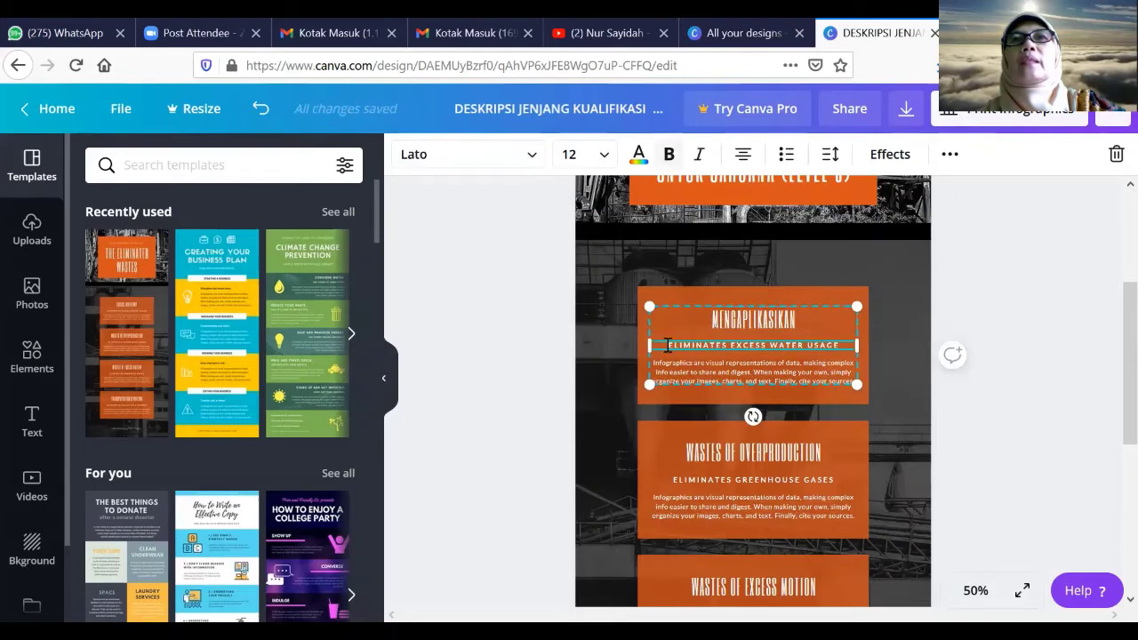
pyautogui.moveTo(670, 345); pyautogui.dragTo(845, 342)
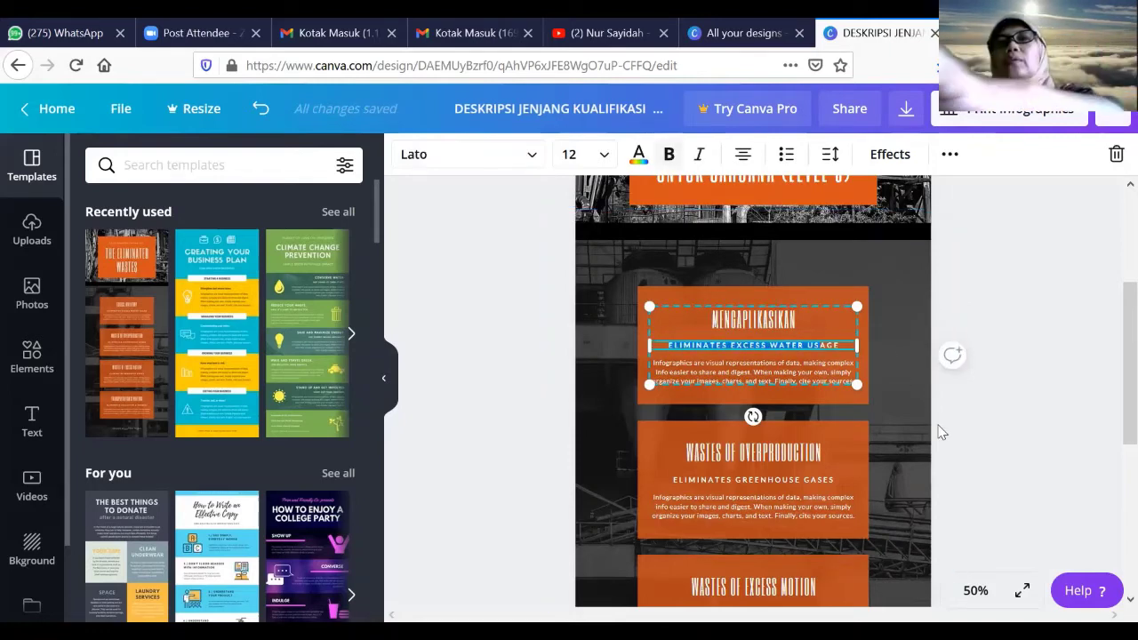
pyautogui.press('BackSpace')
pyautogui.moveTo(783, 343); pyautogui.dragTo(709, 348)
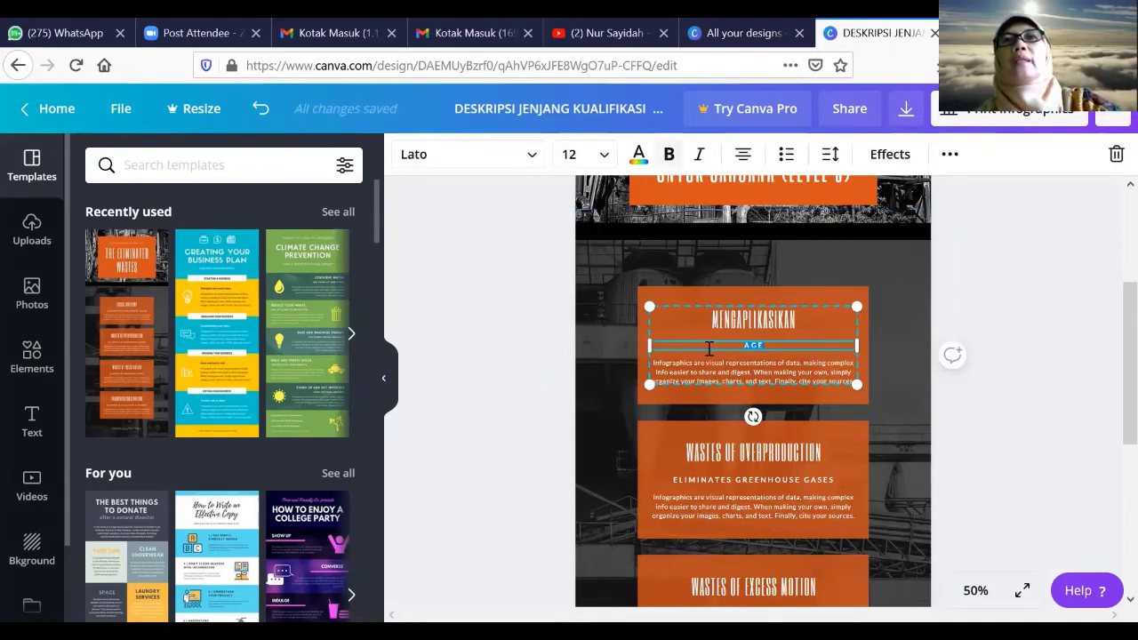
pyautogui.press('BackSpace')
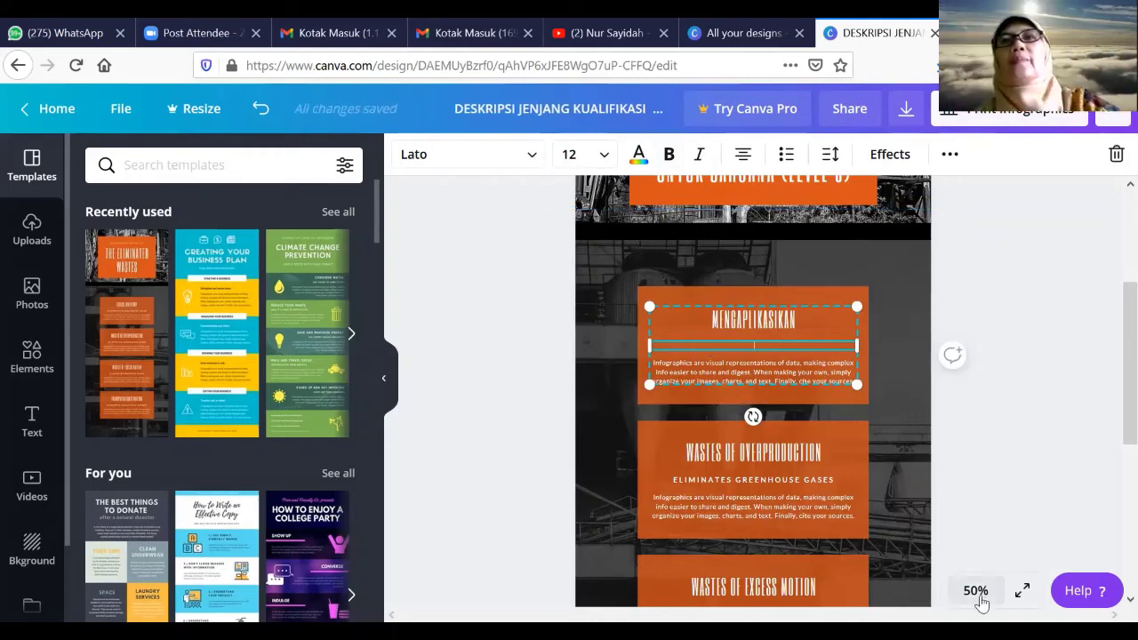
# At 75% zoom, replace the first section's body paragraph with the copied text beginning "Mampu mengaplikasikan bidang keahliannya dan memanfaatkan ilmu pengetahuan".
pyautogui.click(978, 595)
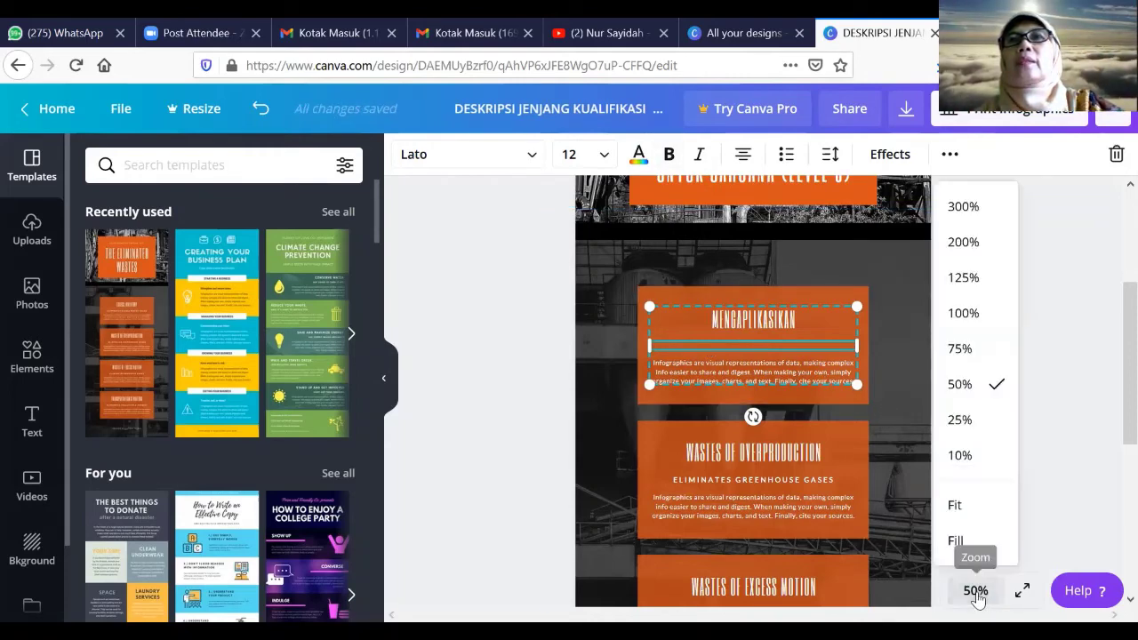
pyautogui.click(959, 349)
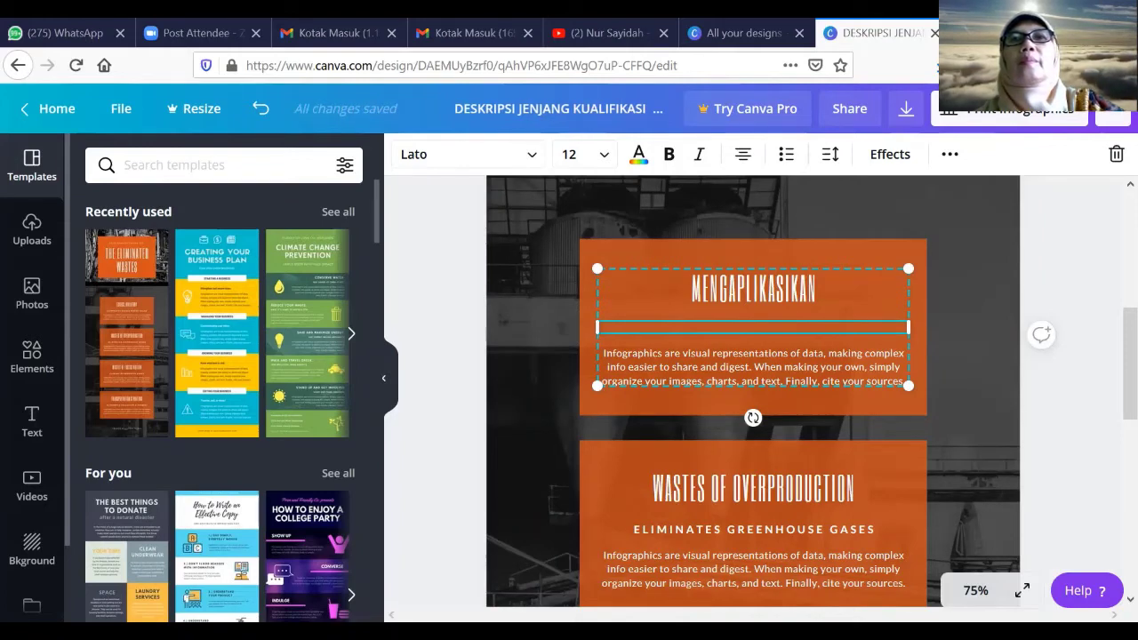
pyautogui.click(611, 348)
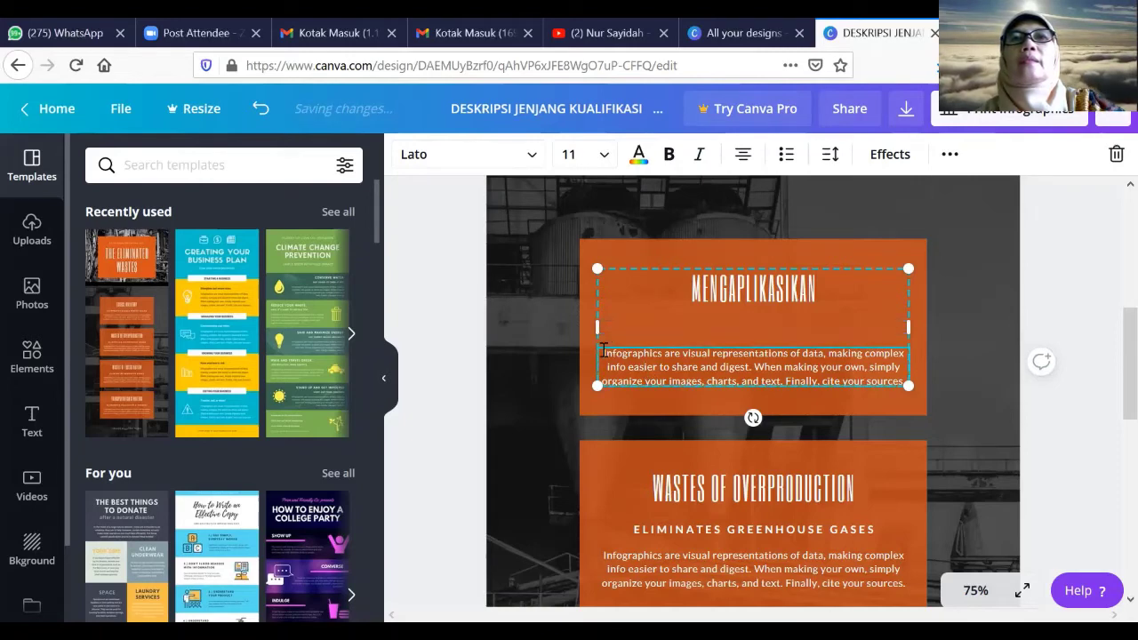
pyautogui.moveTo(604, 350); pyautogui.dragTo(907, 383)
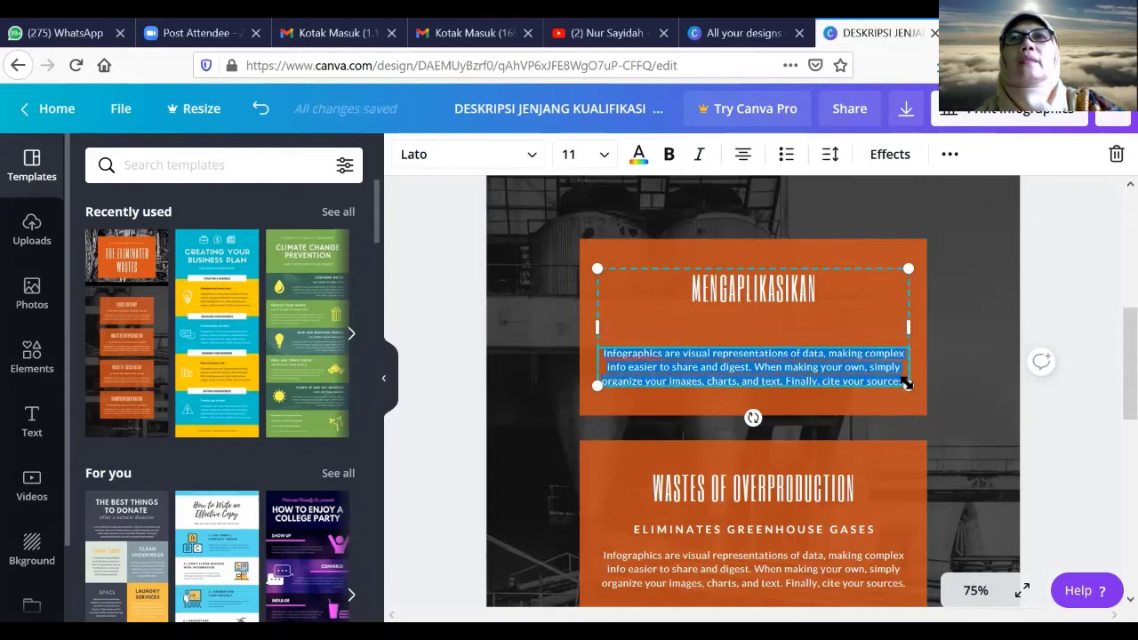
pyautogui.rightClick(834, 361)
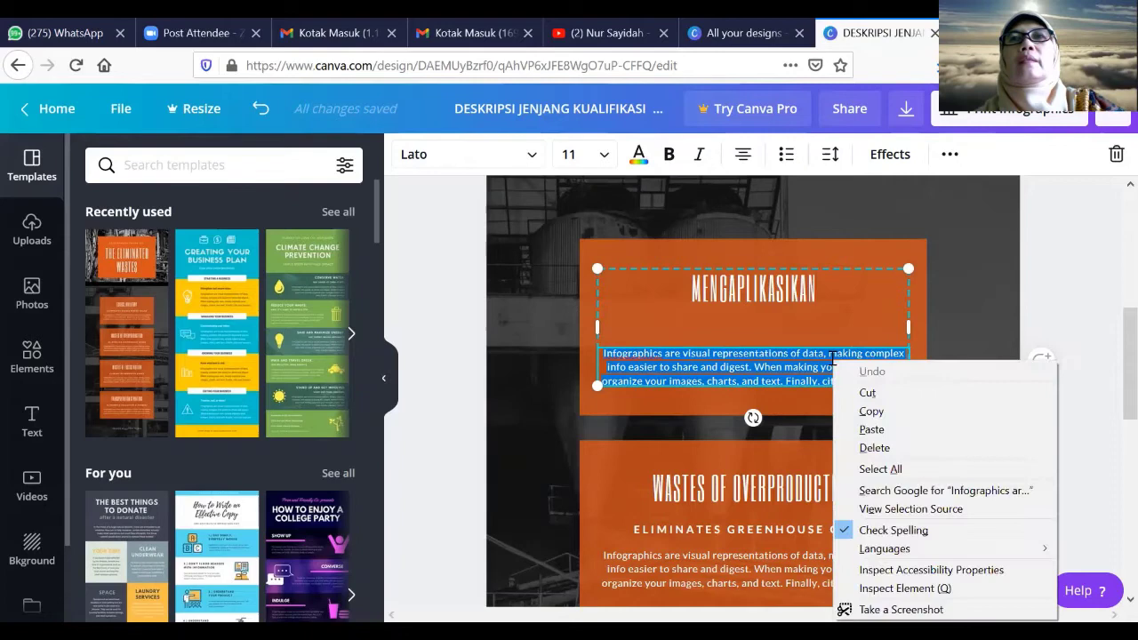
pyautogui.click(871, 429)
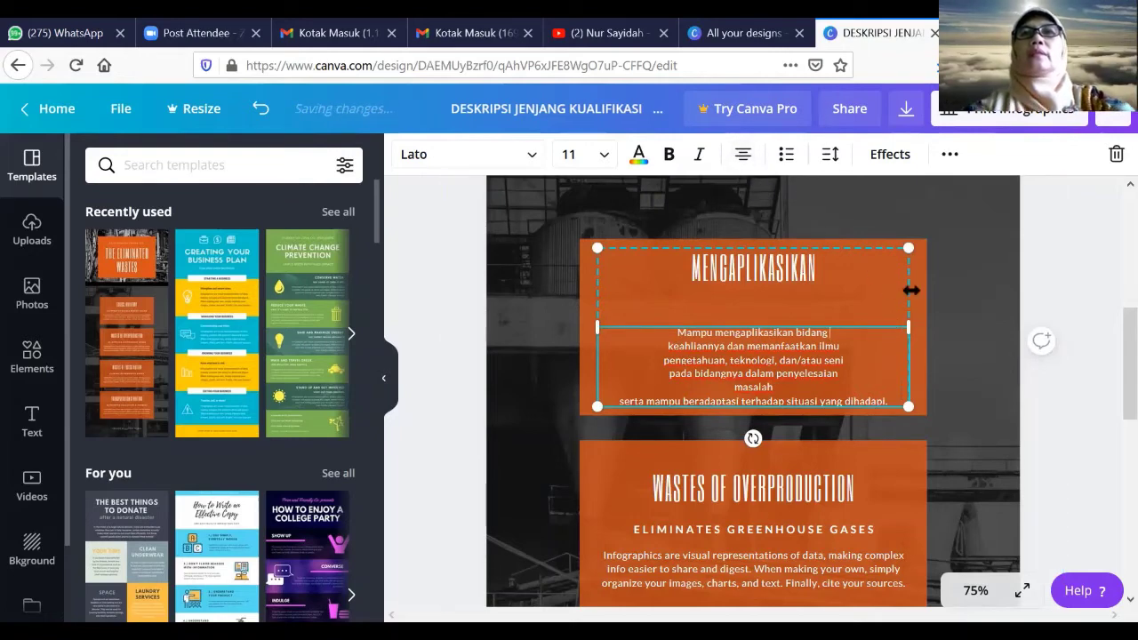
# Remove the stray line breaks in the body paragraph under "Mengaplikasikan" so its text runs on continuously from "Mampu" to "dihadapi".
pyautogui.press('Delete')
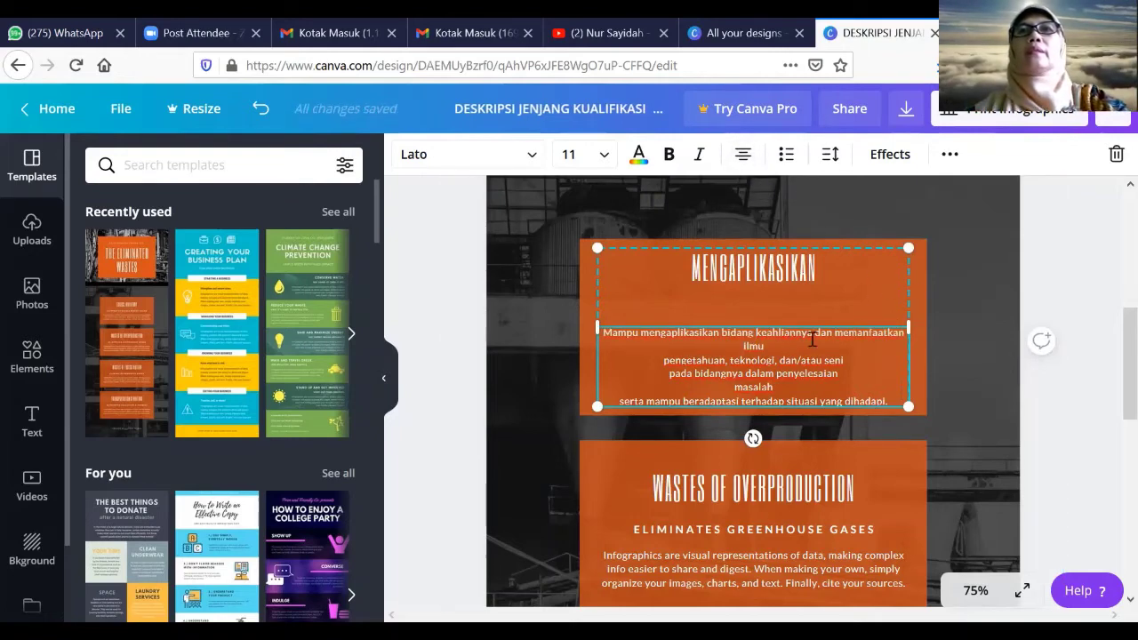
pyautogui.press('Delete')
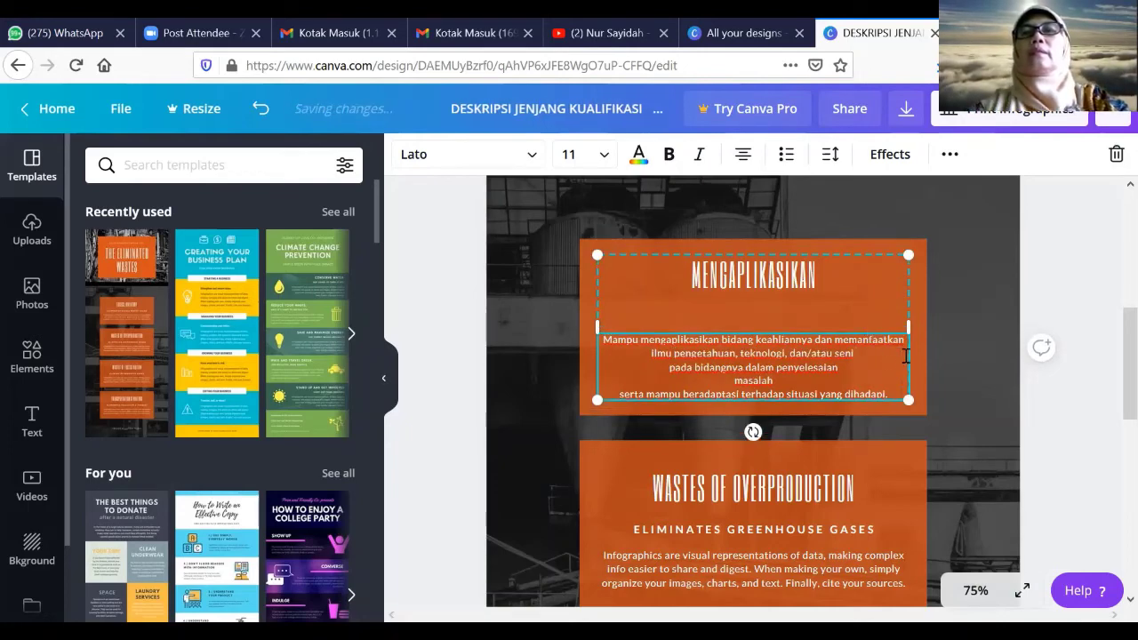
pyautogui.press('Delete')
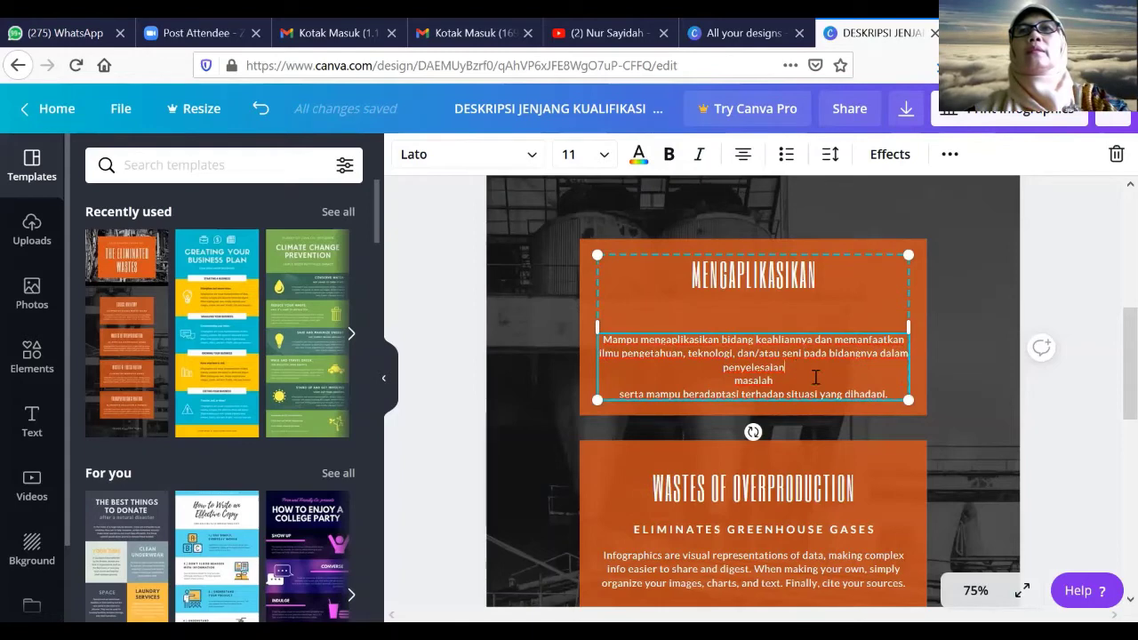
pyautogui.press('Delete')
pyautogui.press('Delete')
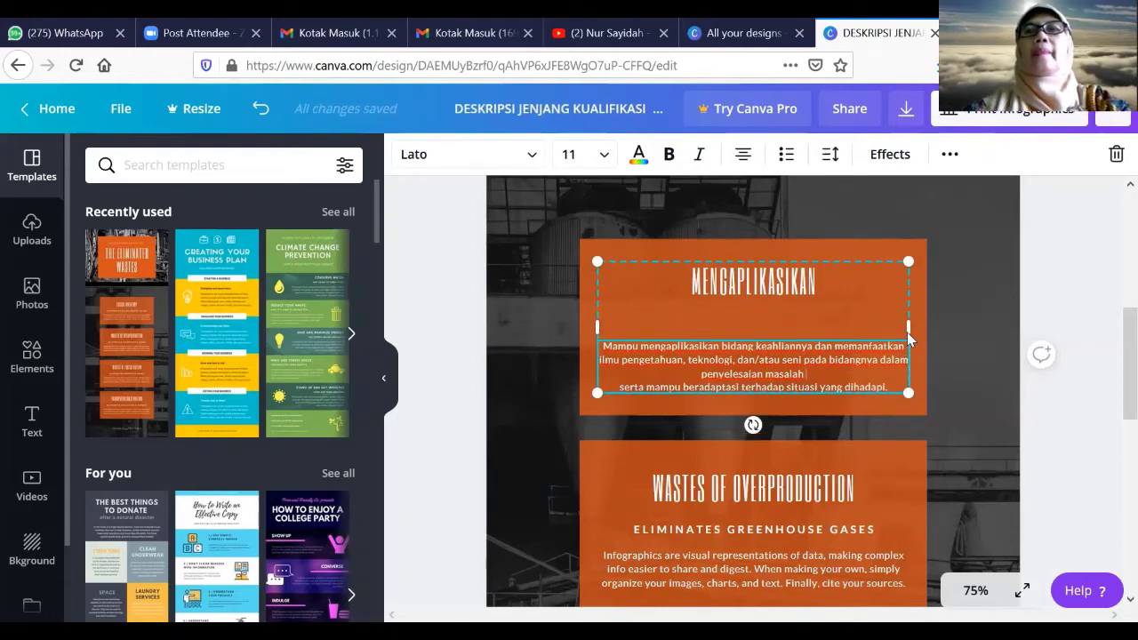
pyautogui.press('Delete')
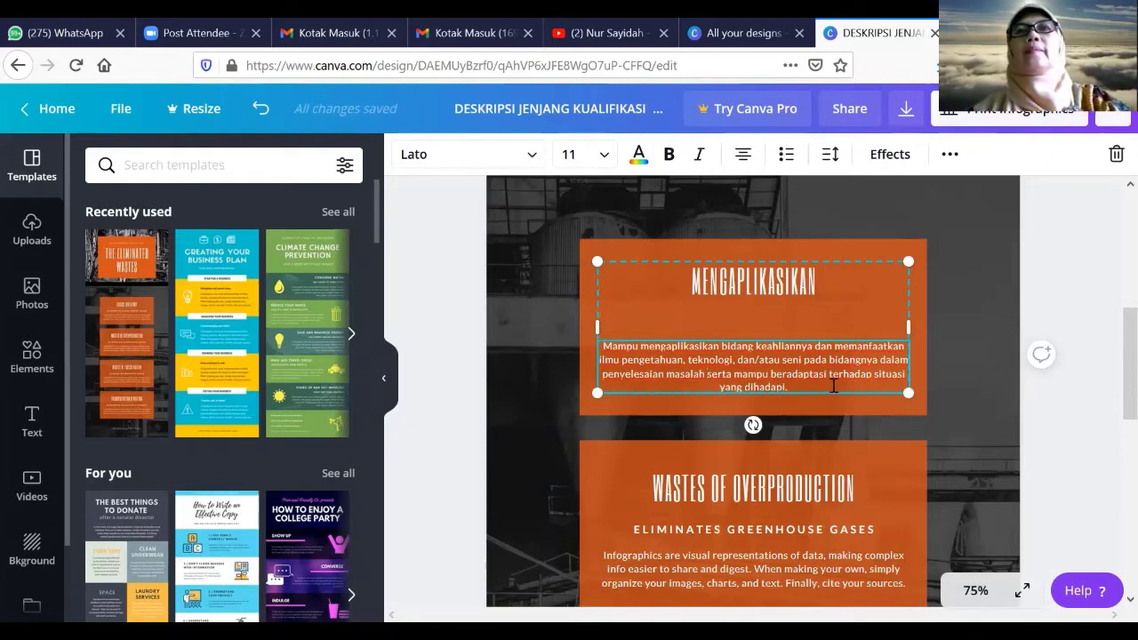
# Insert a line break before "terhadap situasi yang dihadapi" in the "Mengaplikasikan" body paragraph.
pyautogui.click(830, 373)
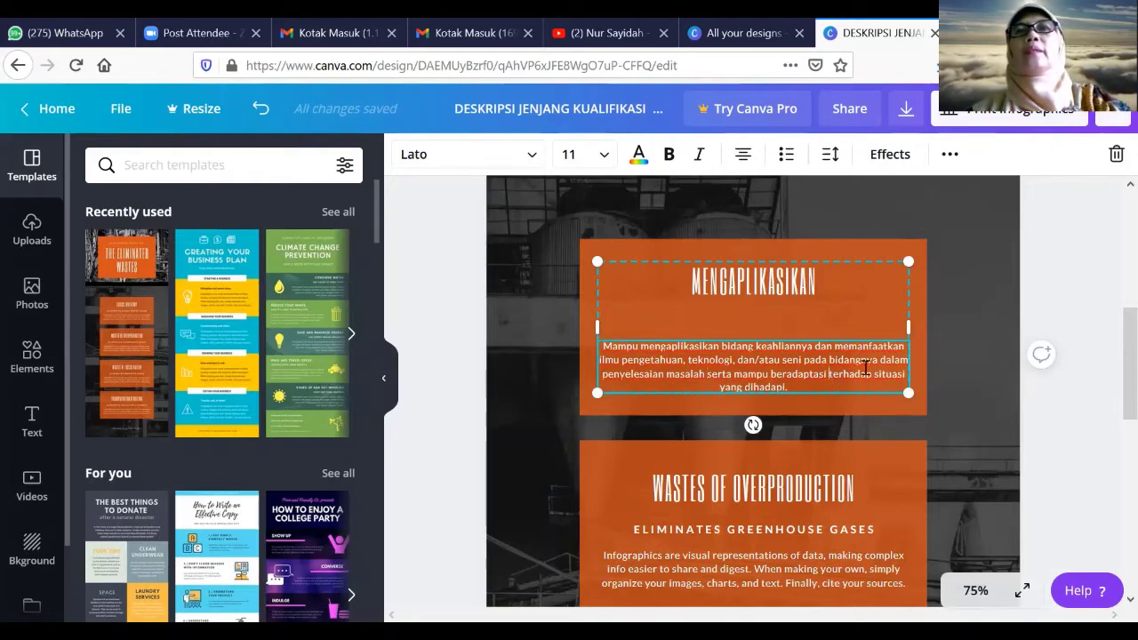
pyautogui.press('Return')
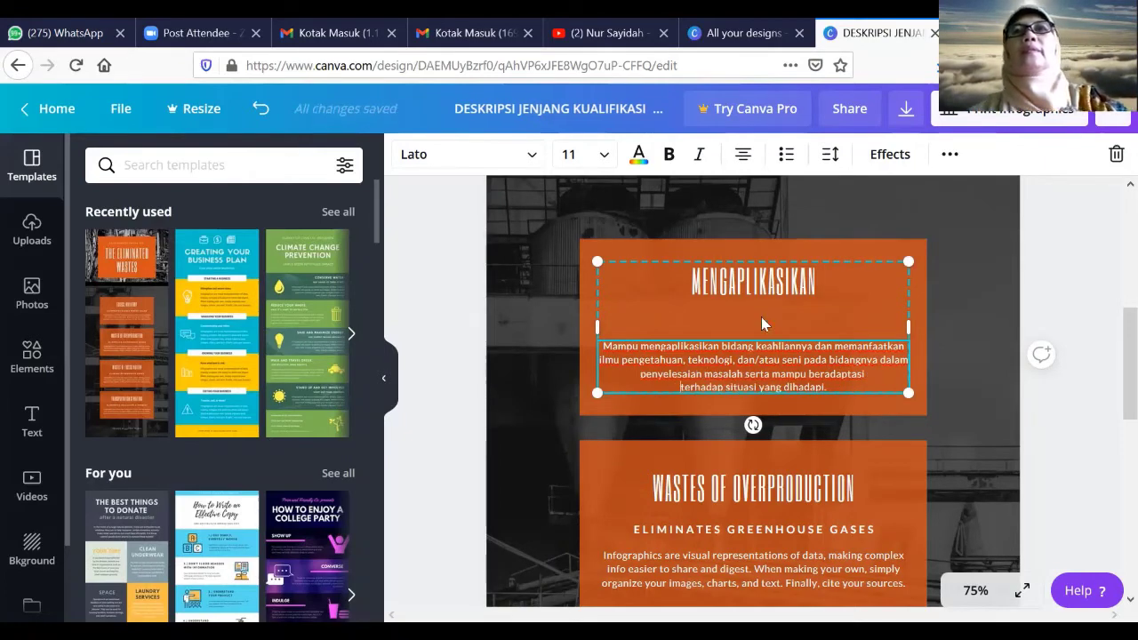
pyautogui.scroll(-1, 795, 311)
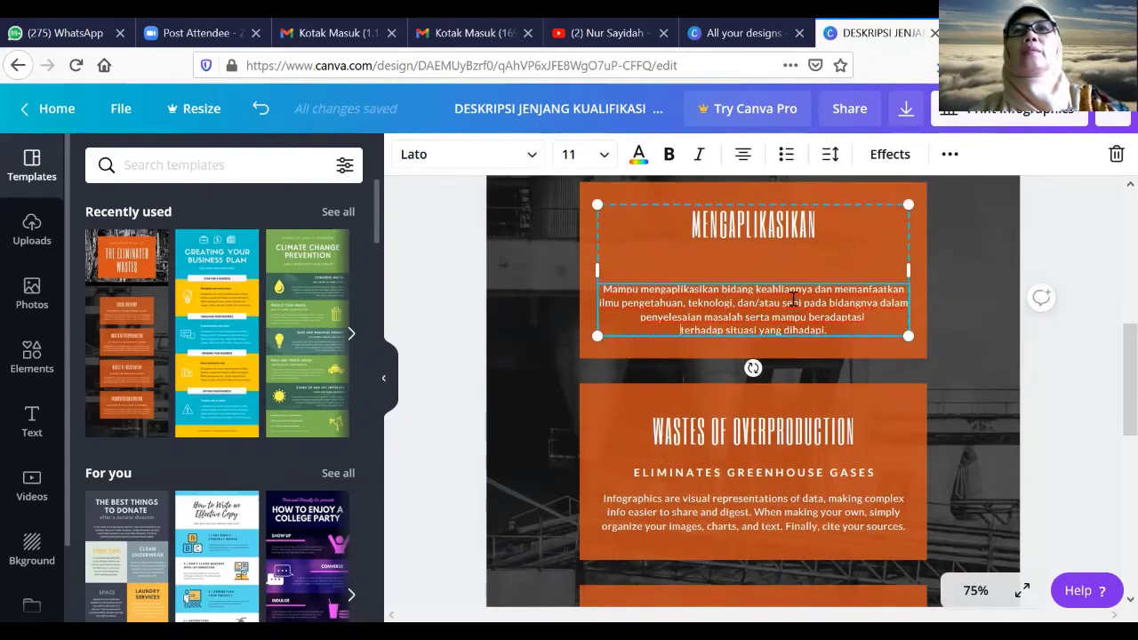